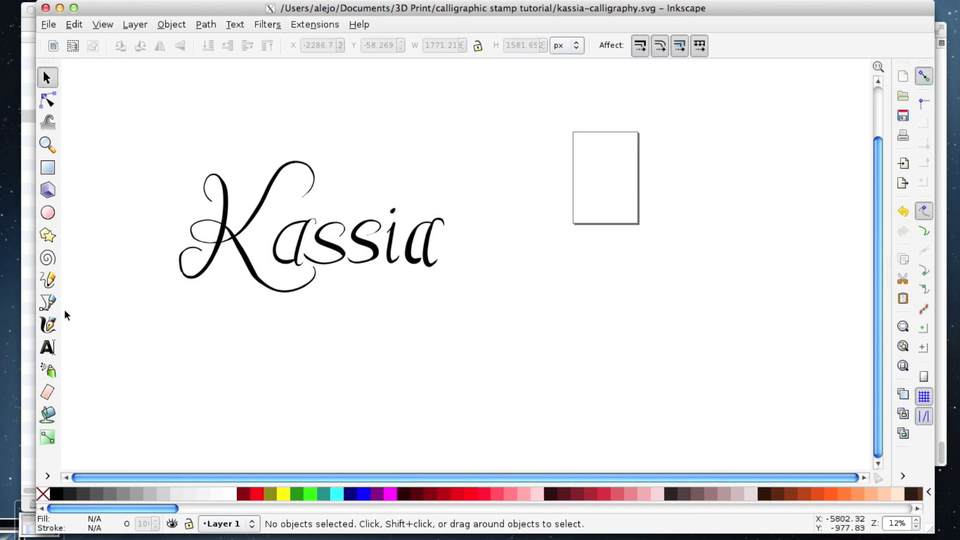
Draw a test calligraphic stroke on the canvas, then undo it.
click(48, 325)
mouse_move(117, 327)
mouse_down()
mouse_move(188, 337)
mouse_move(216, 389)
mouse_move(307, 430)
mouse_move(365, 359)
mouse_move(229, 336)
mouse_move(252, 380)
mouse_up()
key(ctrl+z)
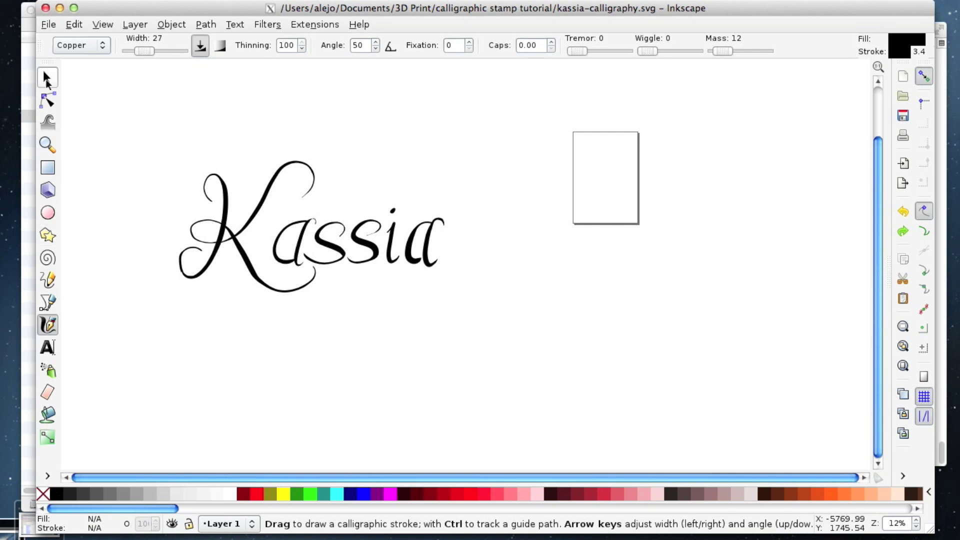
click(205, 24)
click(206, 25)
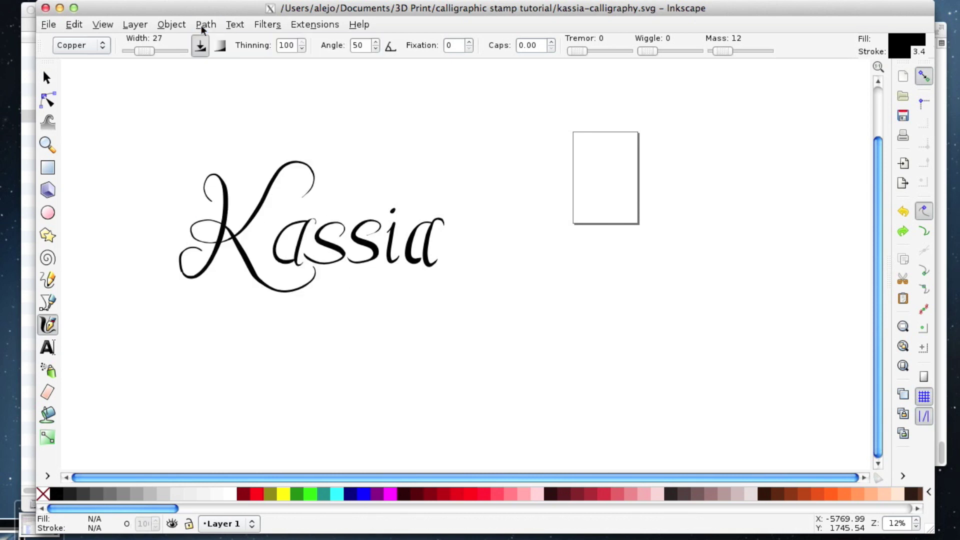
Rubber-band select all Kassia strokes and union them into one 1204-node path.
key(ctrl+a)
key(s)
drag(116, 118, 600, 347)
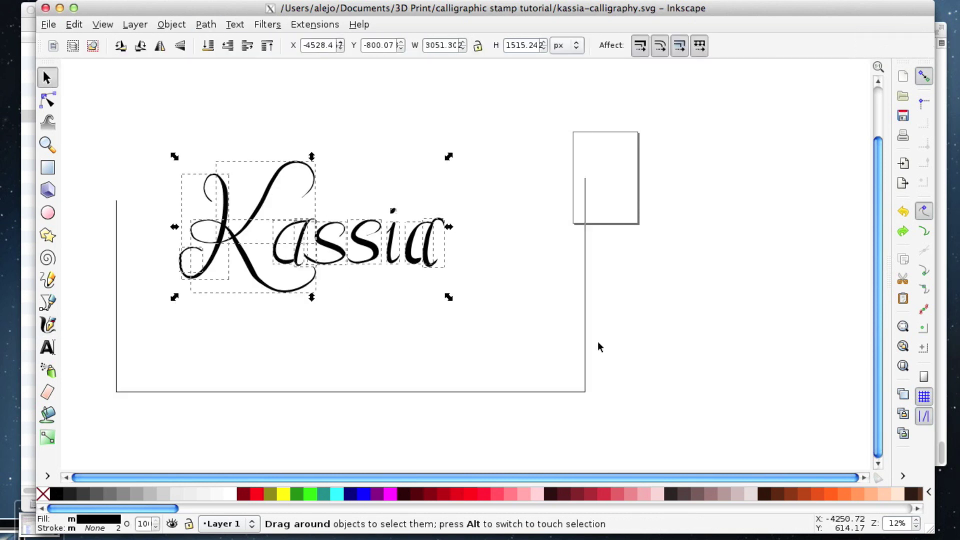
click(206, 24)
click(219, 105)
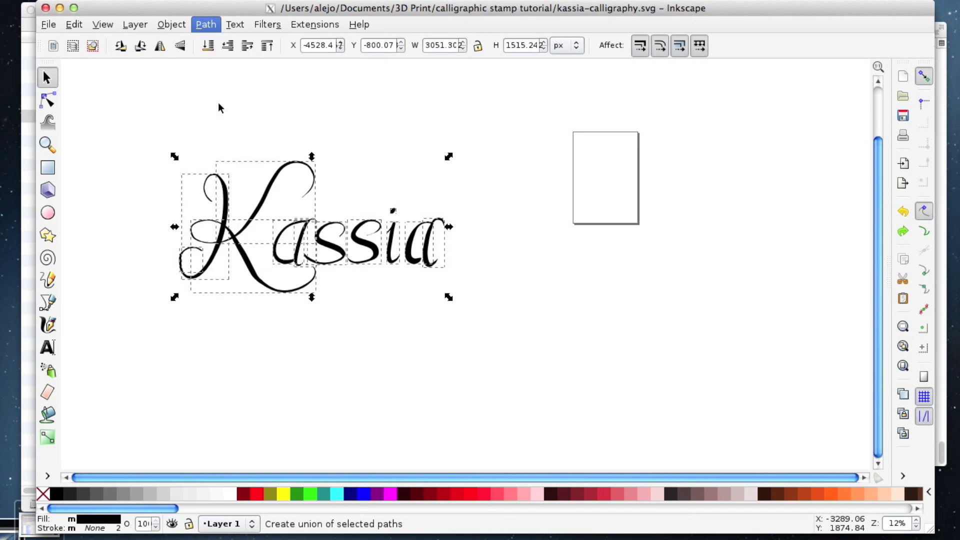
click(47, 100)
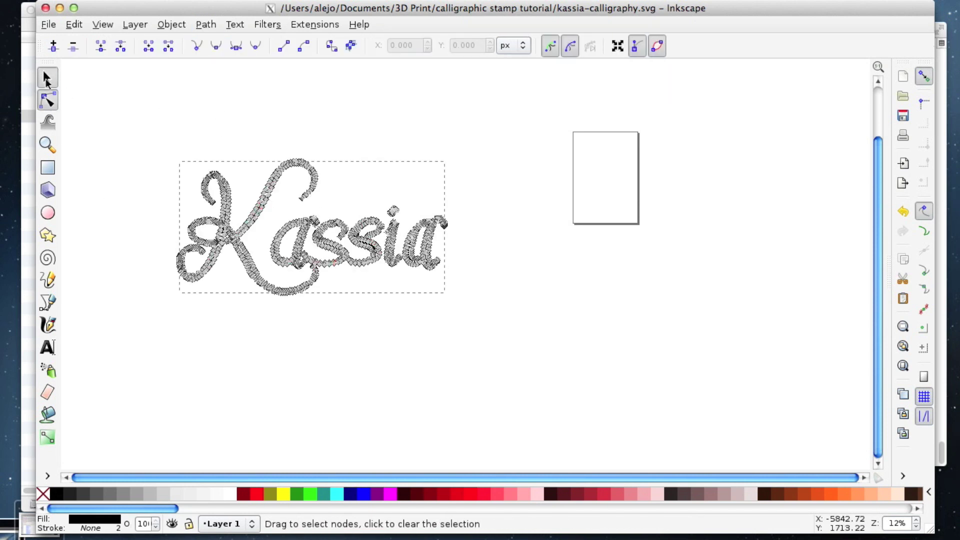
click(47, 80)
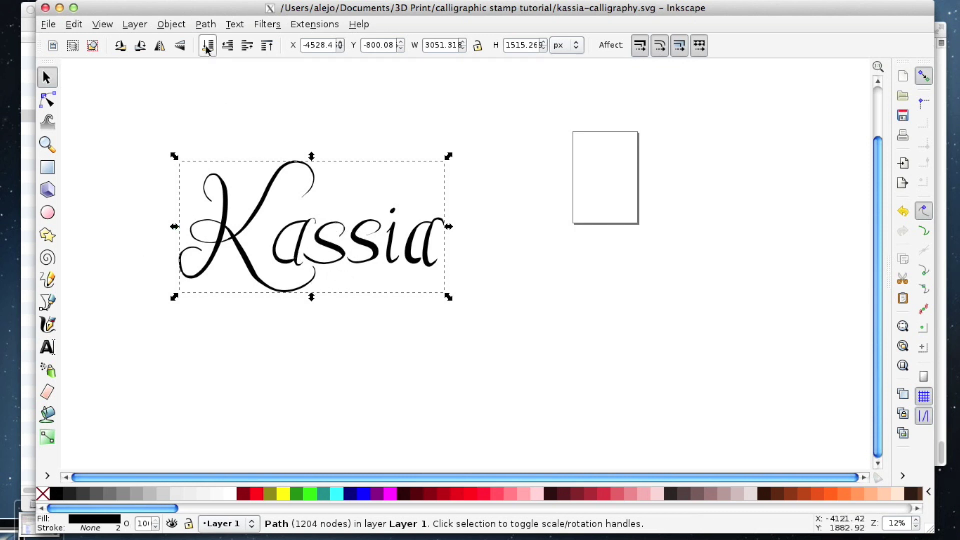
Outset the Kassia path four times to thicken the lettering.
click(204, 26)
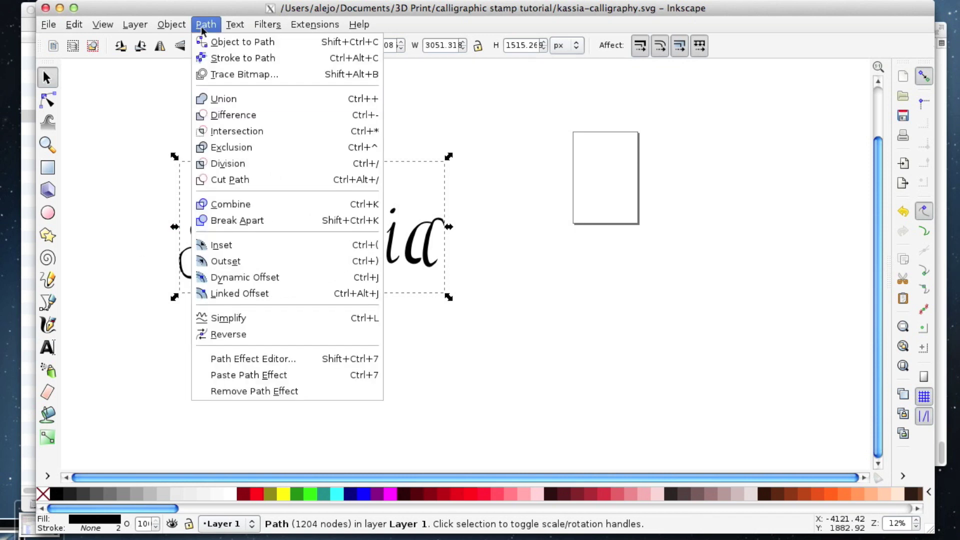
click(226, 261)
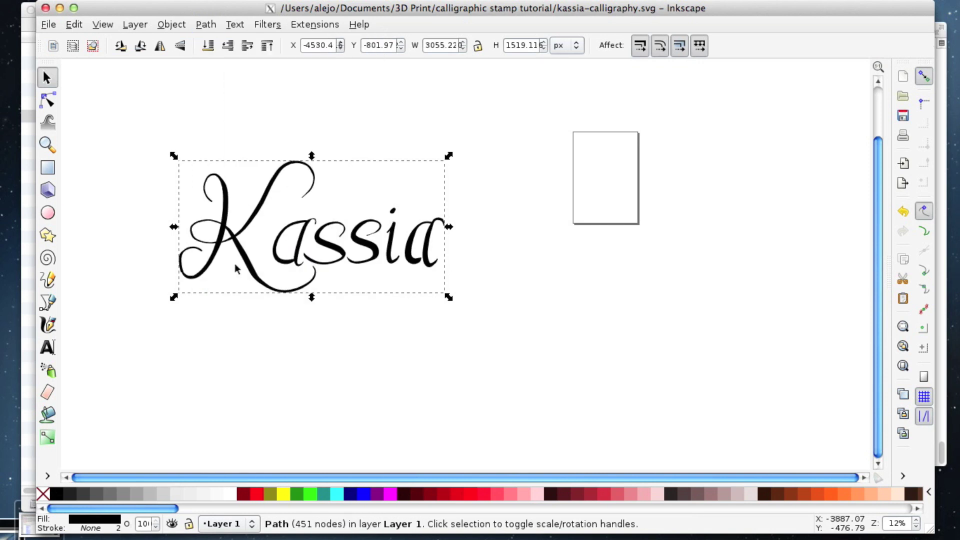
key(ctrl+parenright)
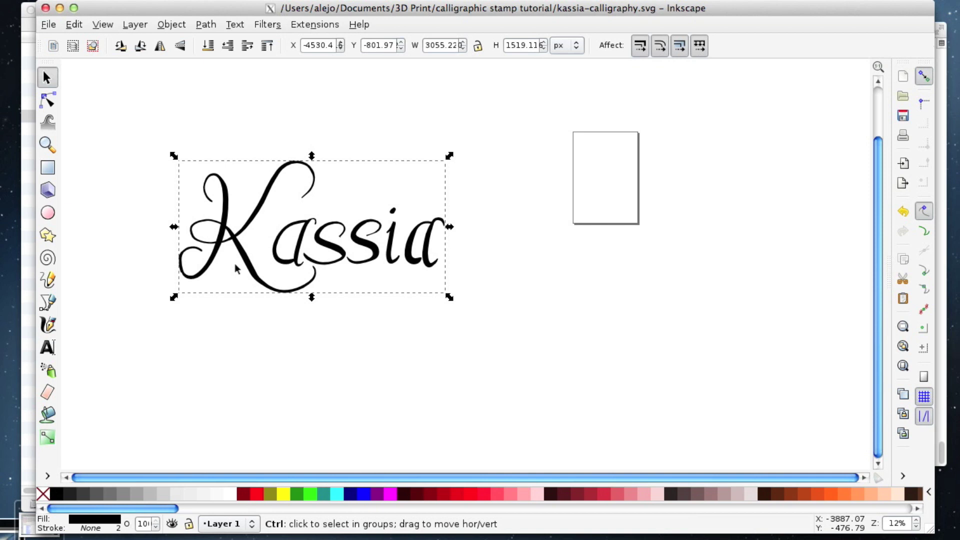
key(ctrl+parenright)
key(ctrl+parenright)
key(ctrl+parenright)
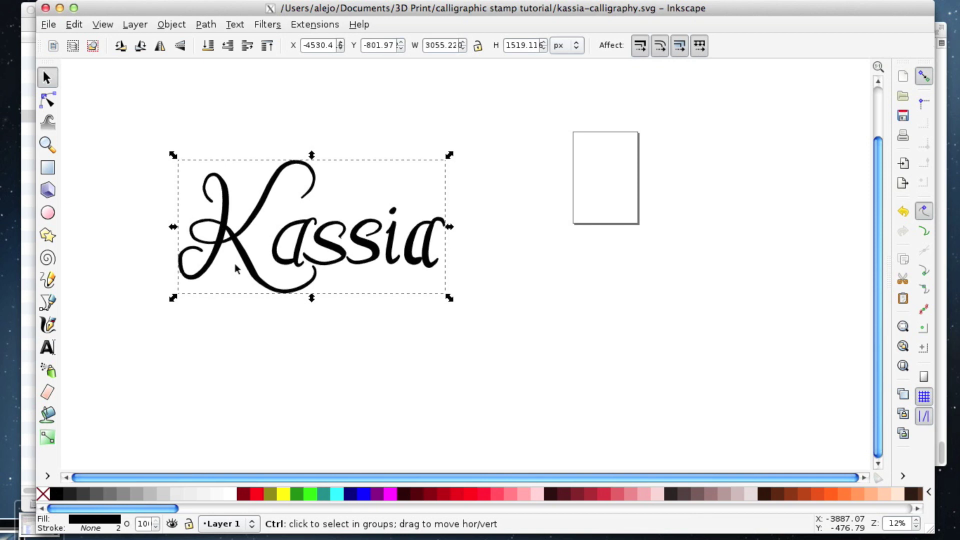
key(ctrl+parenright)
Reselect the Kassia path and flip it horizontally into a mirror image.
click(99, 83)
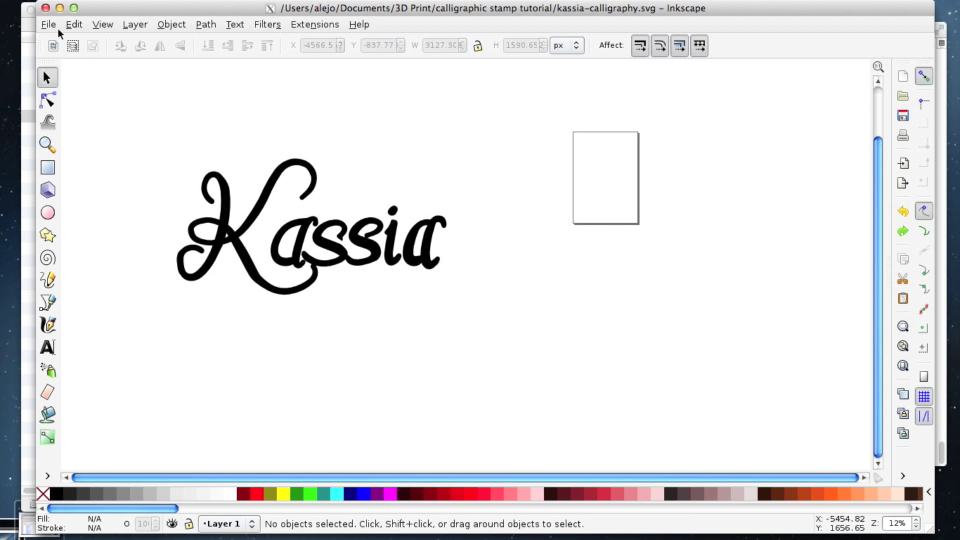
drag(125, 127, 550, 403)
click(161, 47)
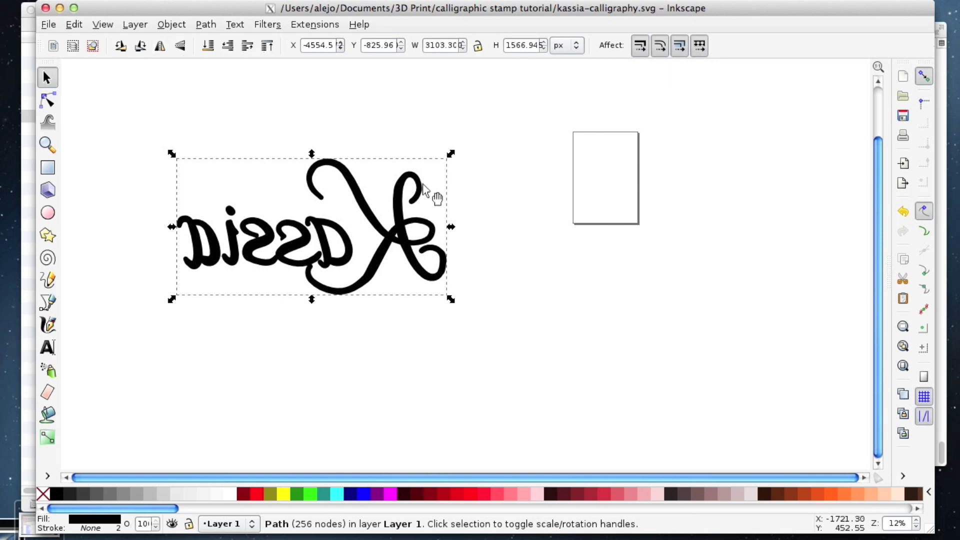
Save the mirrored lettering as kassia-union.svg, replacing the existing file.
click(48, 25)
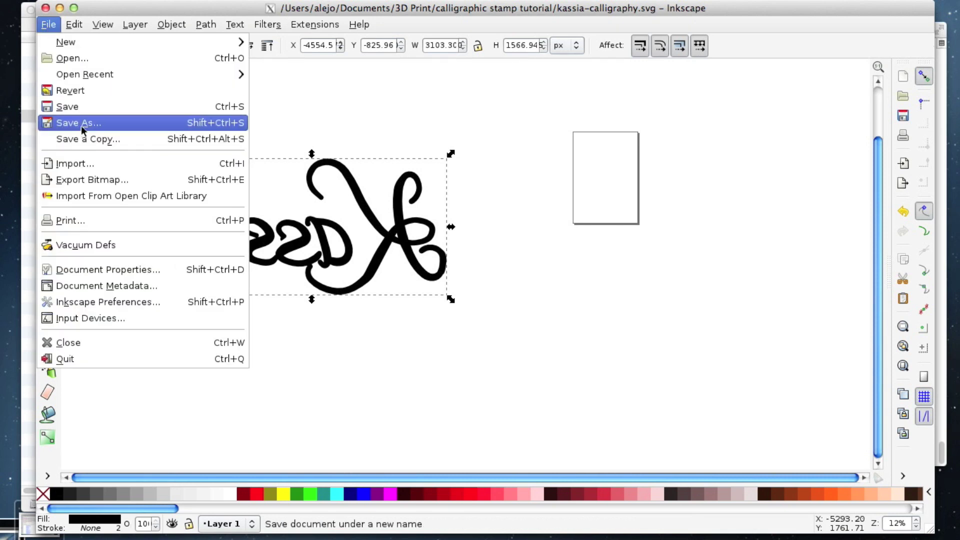
click(81, 125)
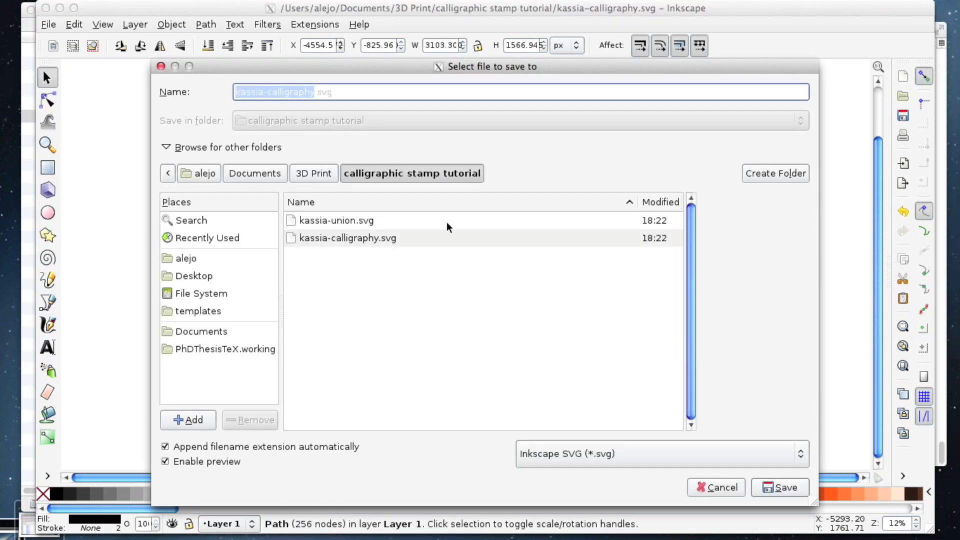
click(343, 220)
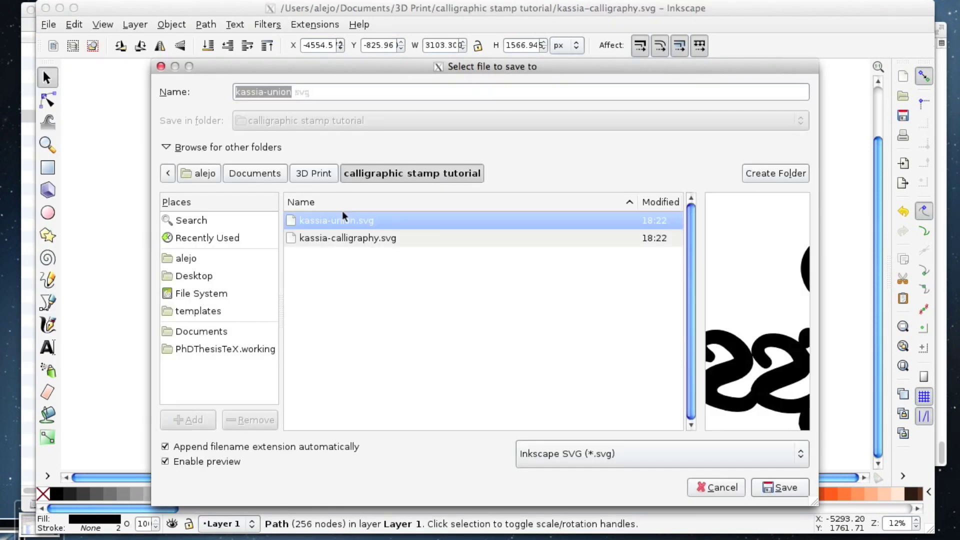
click(795, 495)
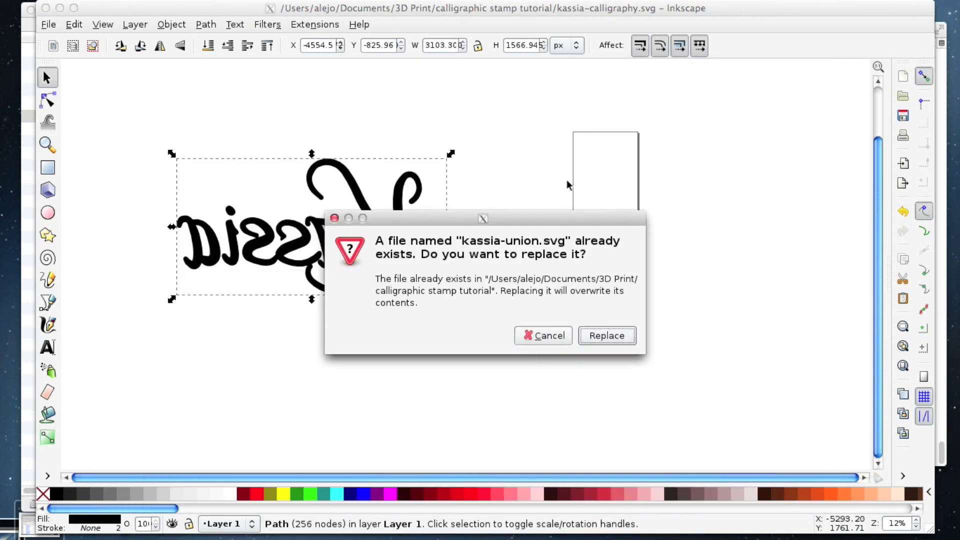
click(614, 344)
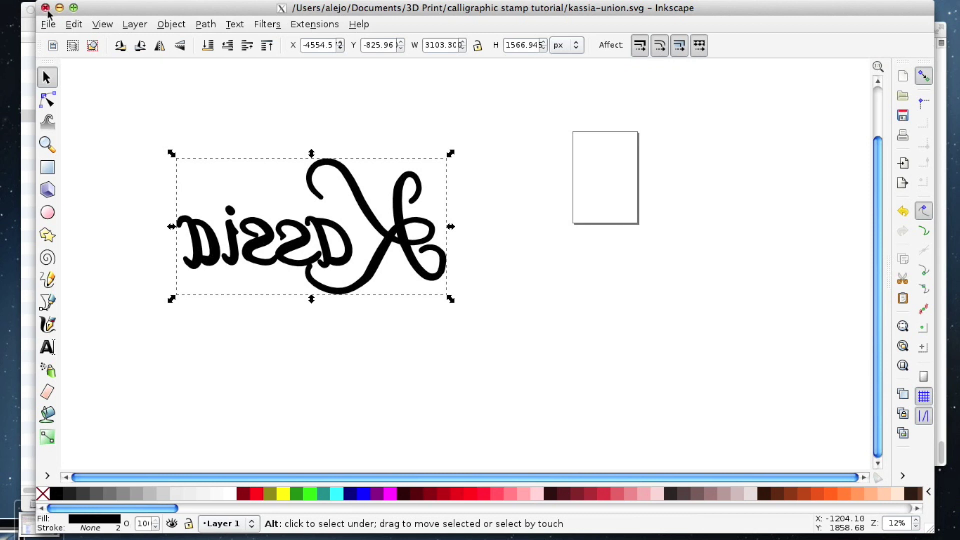
Minimize Inkscape and run 'inkscape -E intermediate.eps kassia-union.svg' in Terminal.
double_click(98, 14)
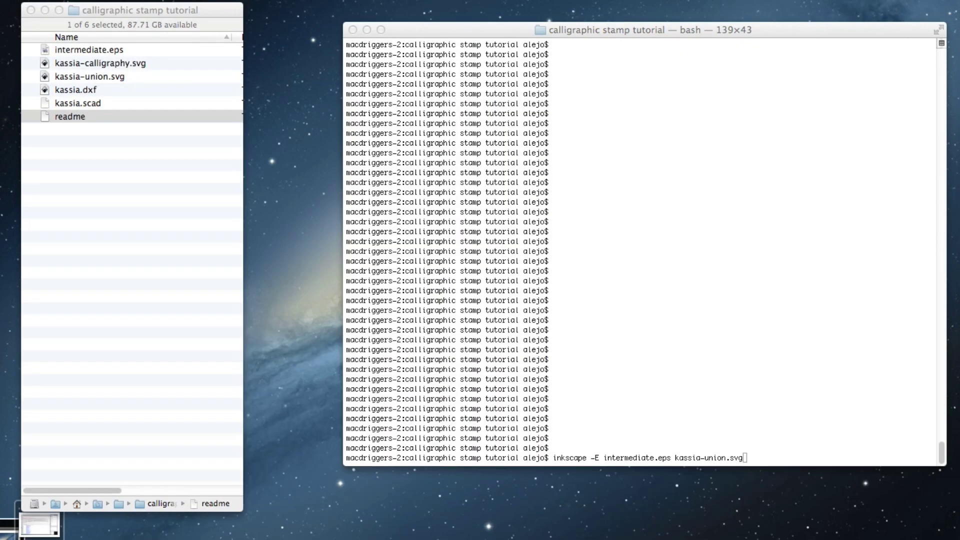
drag(650, 29, 635, 26)
drag(740, 455, 537, 454)
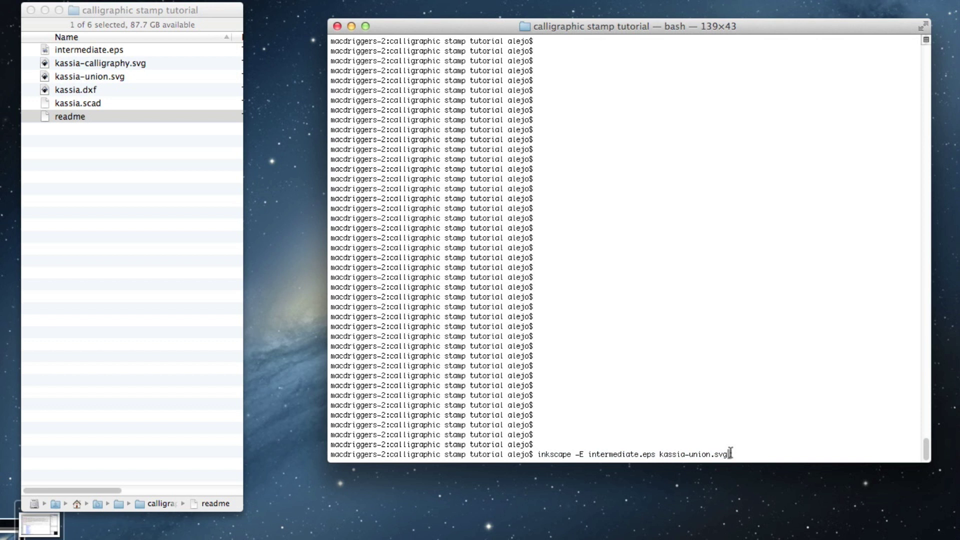
key(Return)
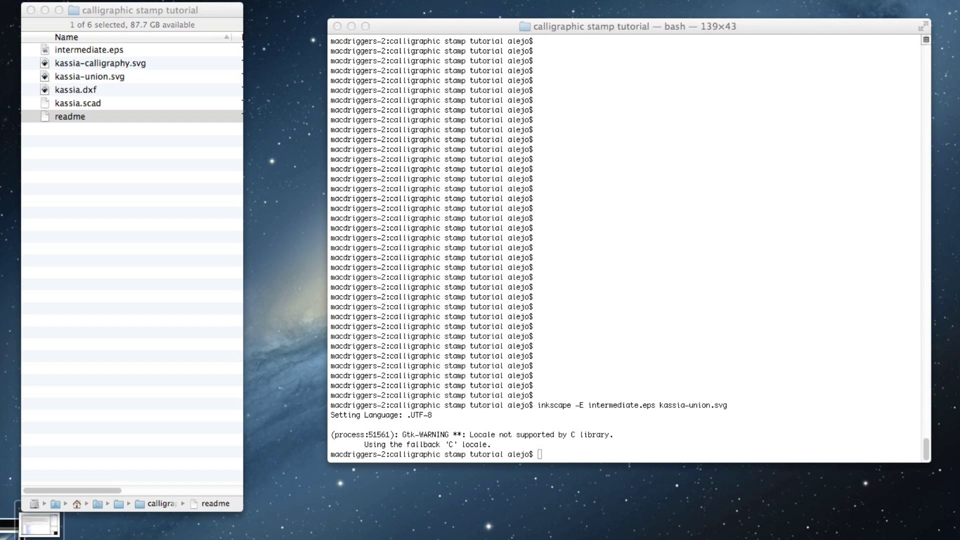
Run the pstoedit dxf:-polyaslines command to convert intermediate.eps into kassia.dxf.
click(619, 427)
text(pstoedit -dt -f dxf:-polyaslines intermediate.eps kassia.dxf)
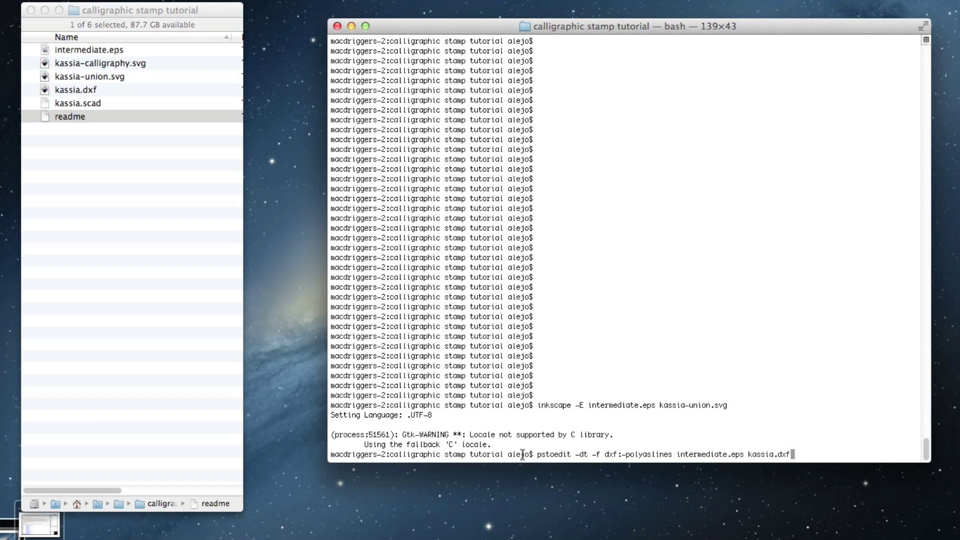
double_click(554, 455)
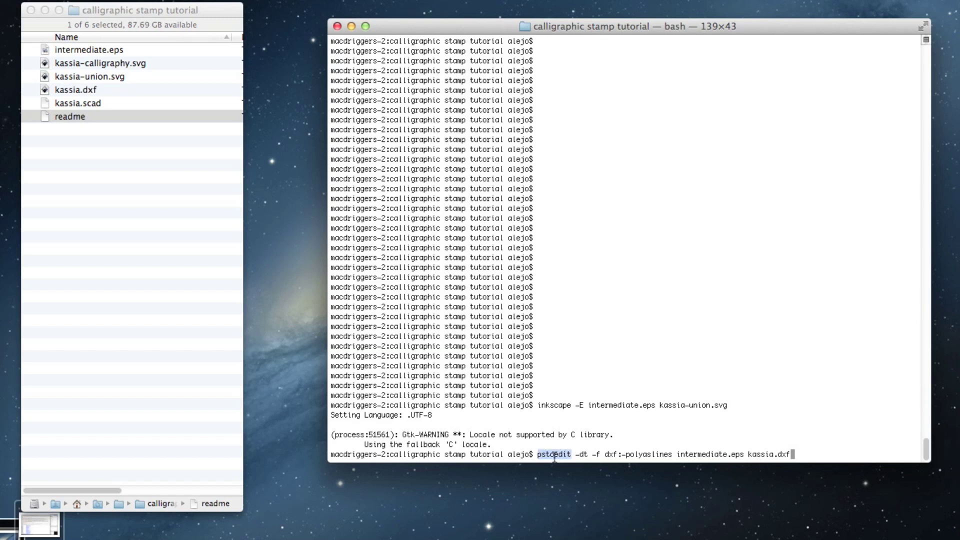
key(Return)
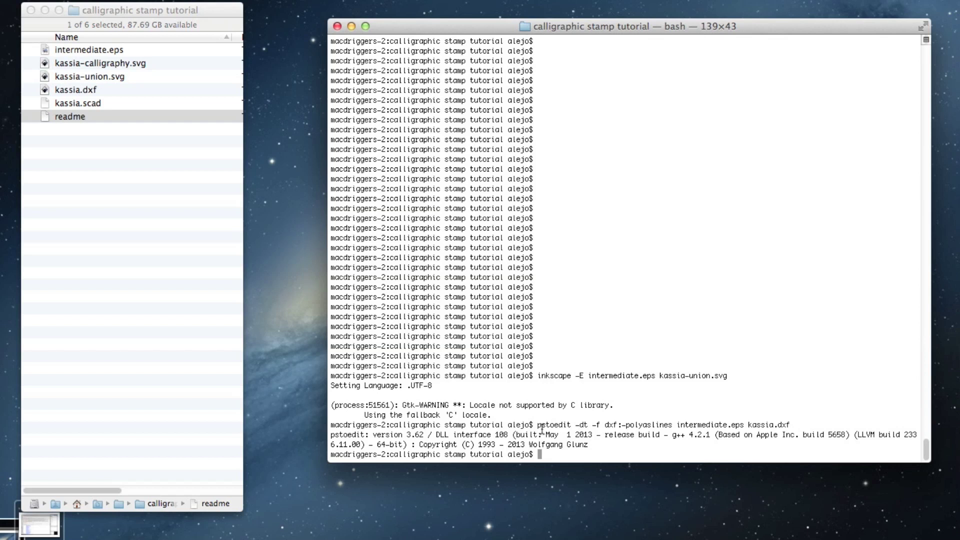
drag(539, 426, 795, 426)
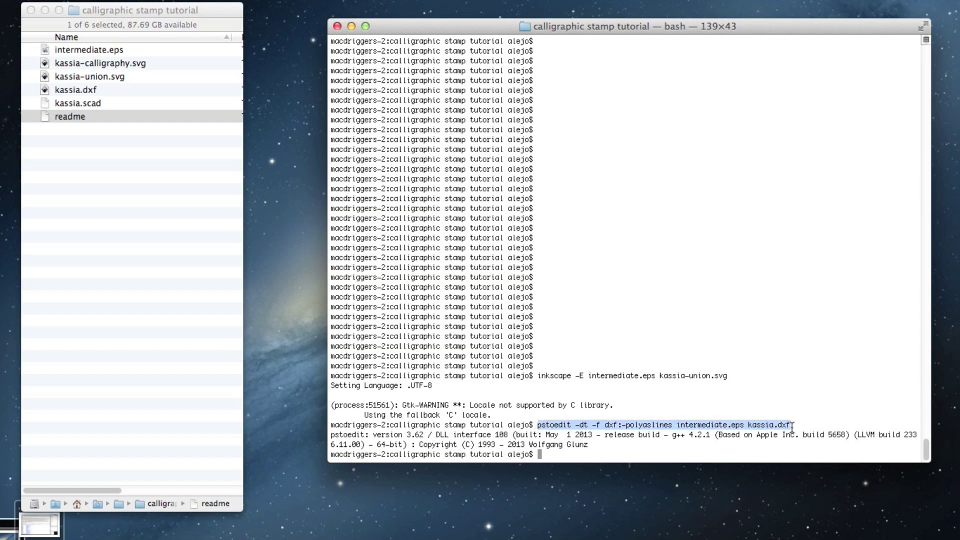
click(549, 453)
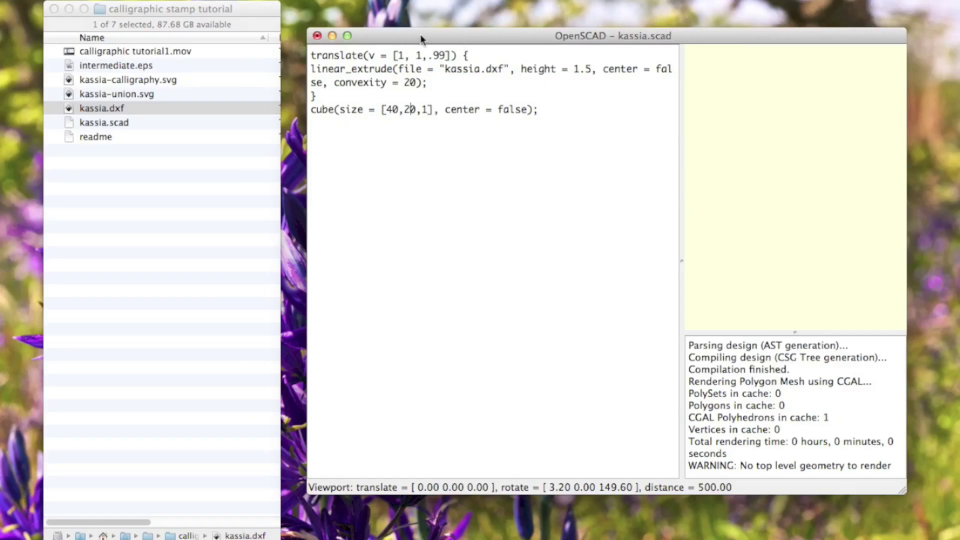
mouse_move(421, 39)
mouse_down()
mouse_move(472, 47)
mouse_move(413, 33)
mouse_up()
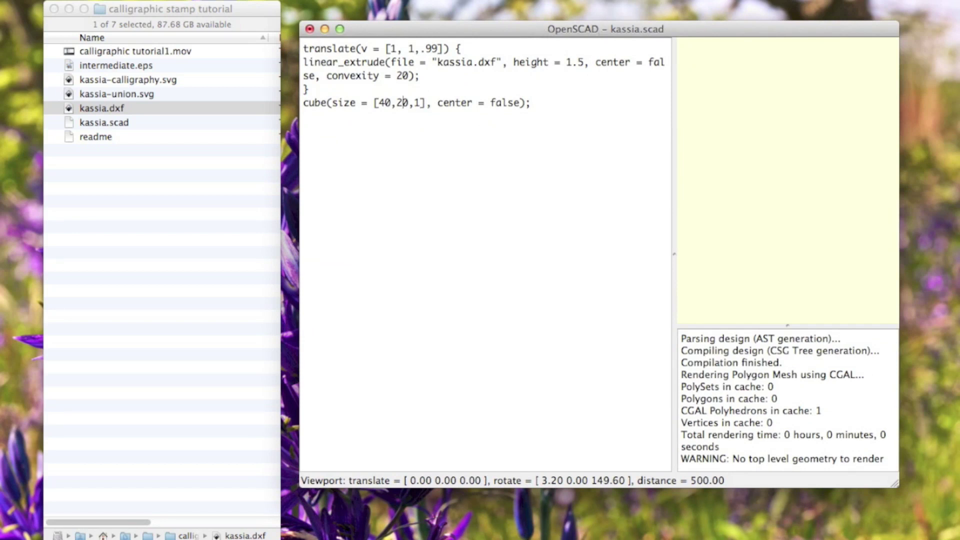
click(85, 0)
click(85, 1)
click(85, 0)
click(85, 1)
click(96, 12)
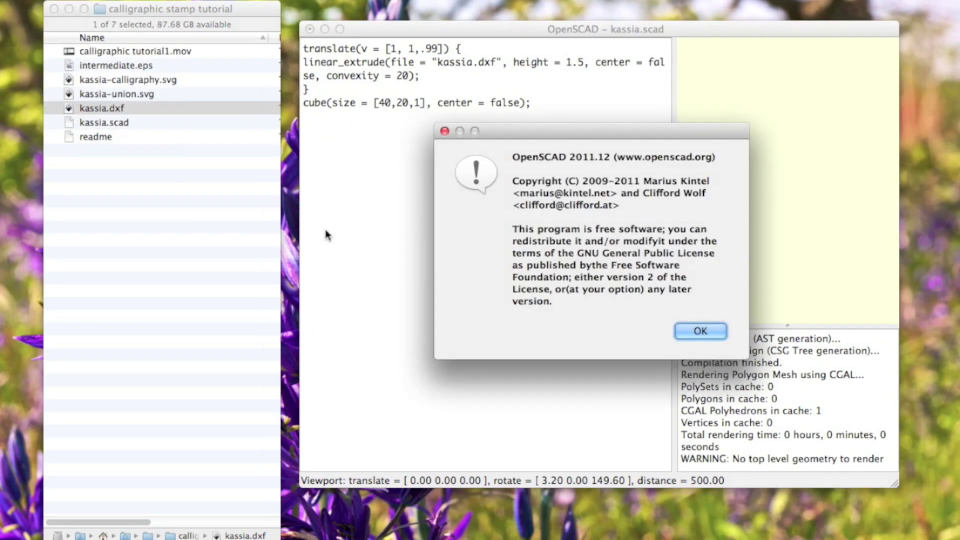
click(705, 331)
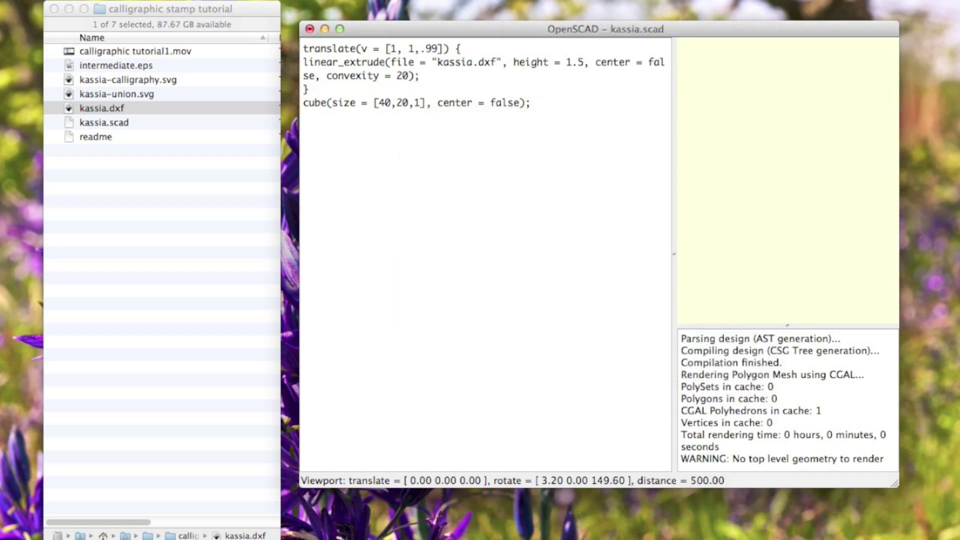
click(187, 0)
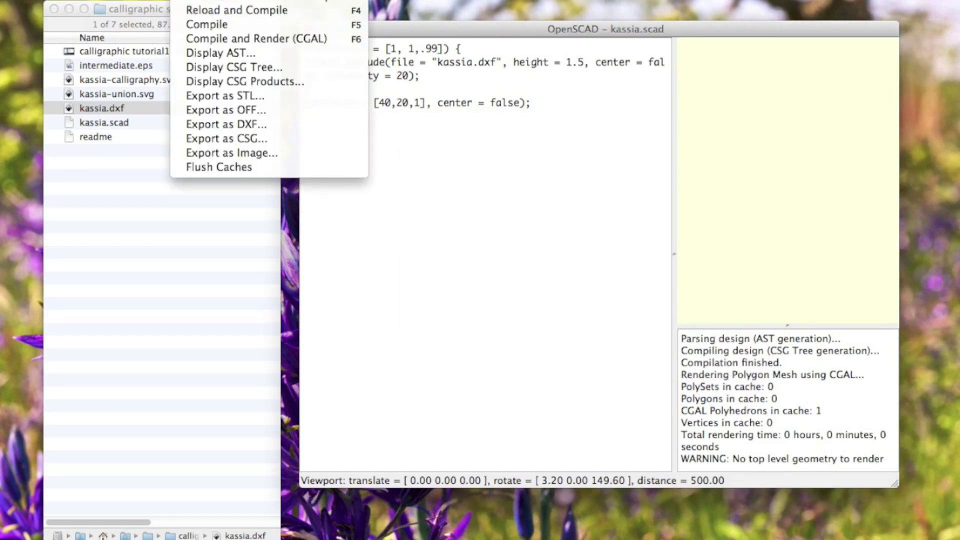
click(187, 1)
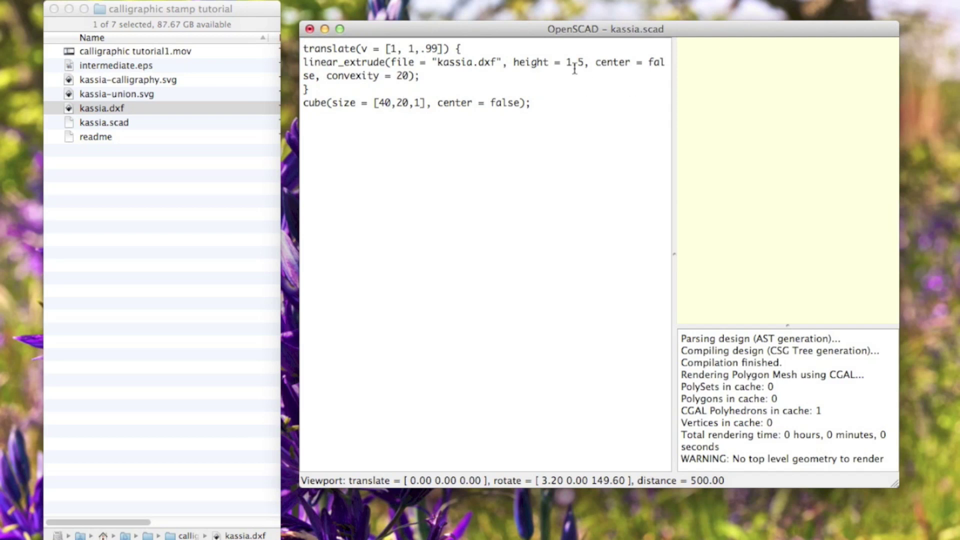
click(122, 126)
click(127, 124)
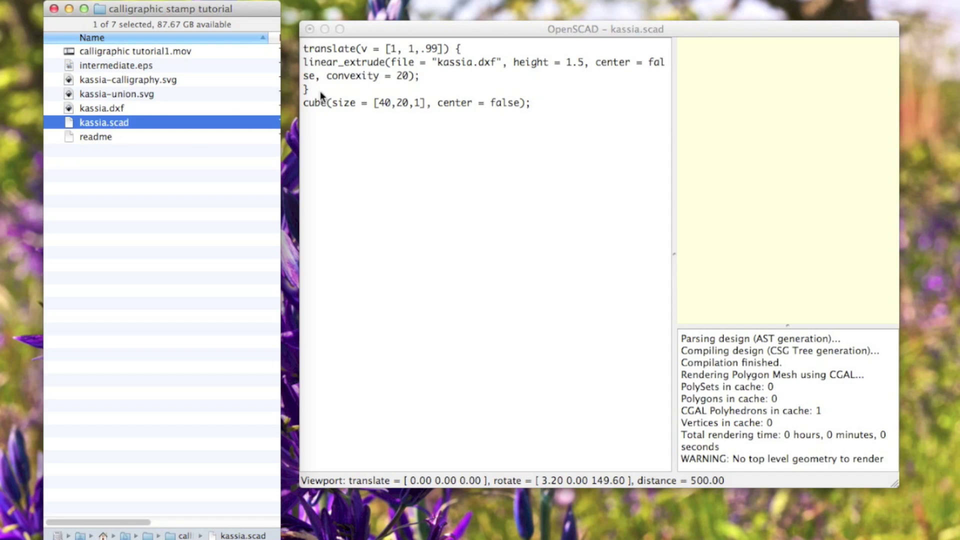
click(450, 135)
drag(594, 128, 250, 31)
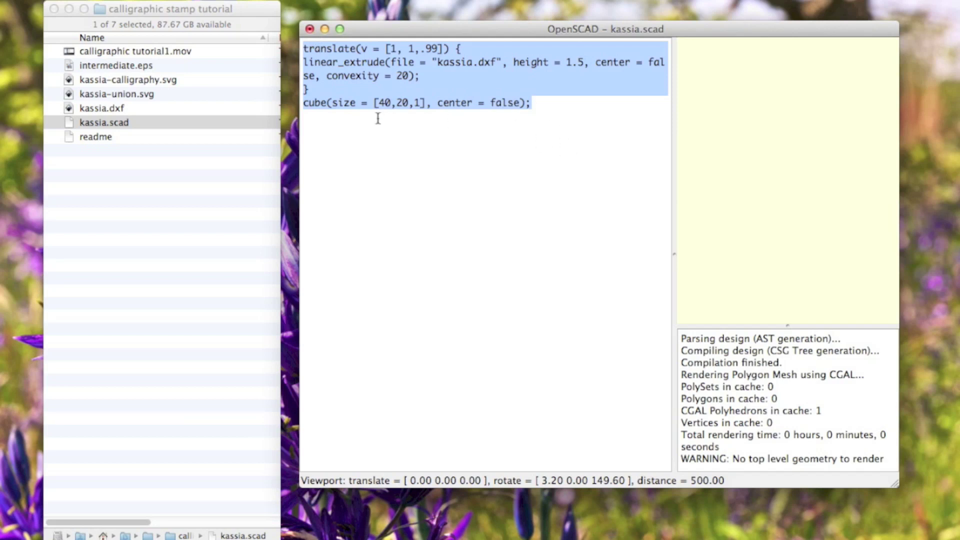
click(567, 150)
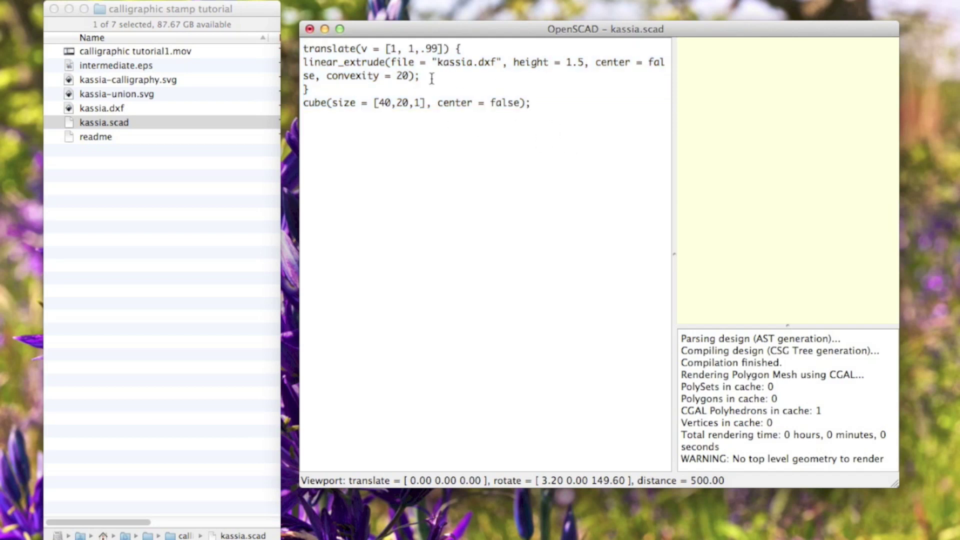
drag(429, 77, 282, 66)
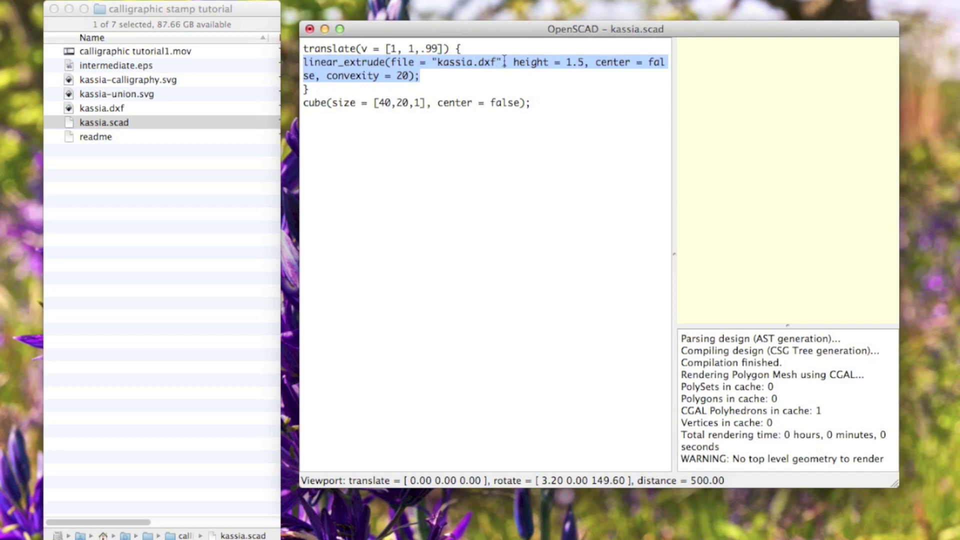
click(553, 62)
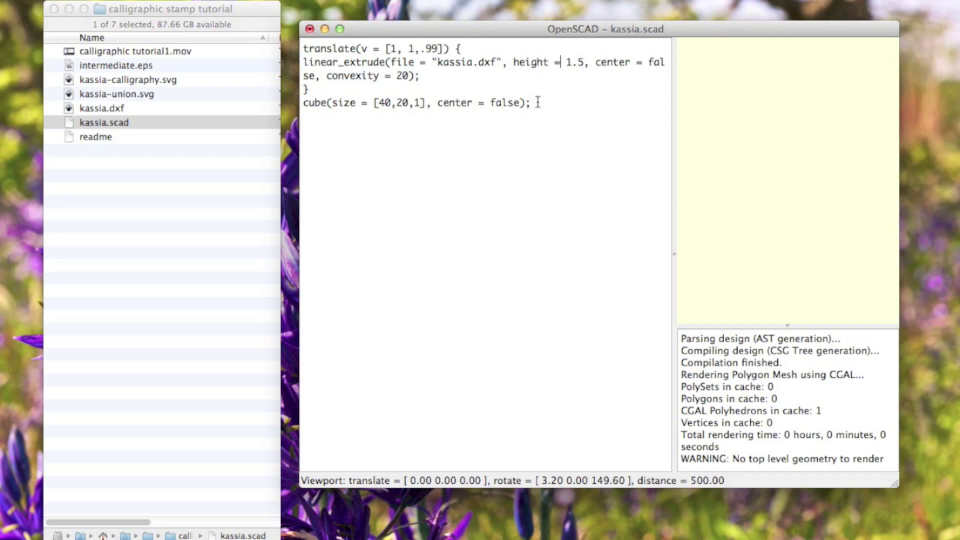
drag(566, 63, 584, 63)
click(578, 62)
drag(533, 103, 268, 105)
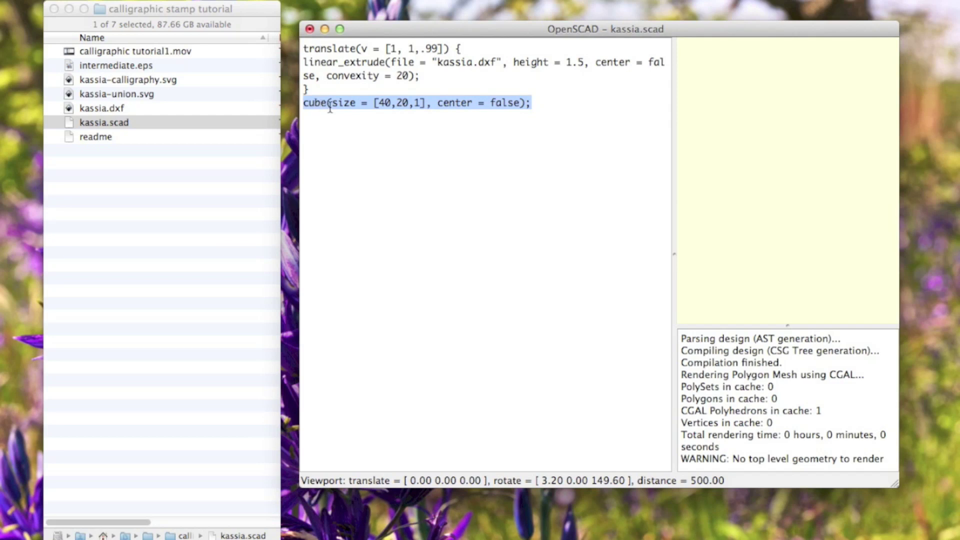
drag(375, 103, 425, 103)
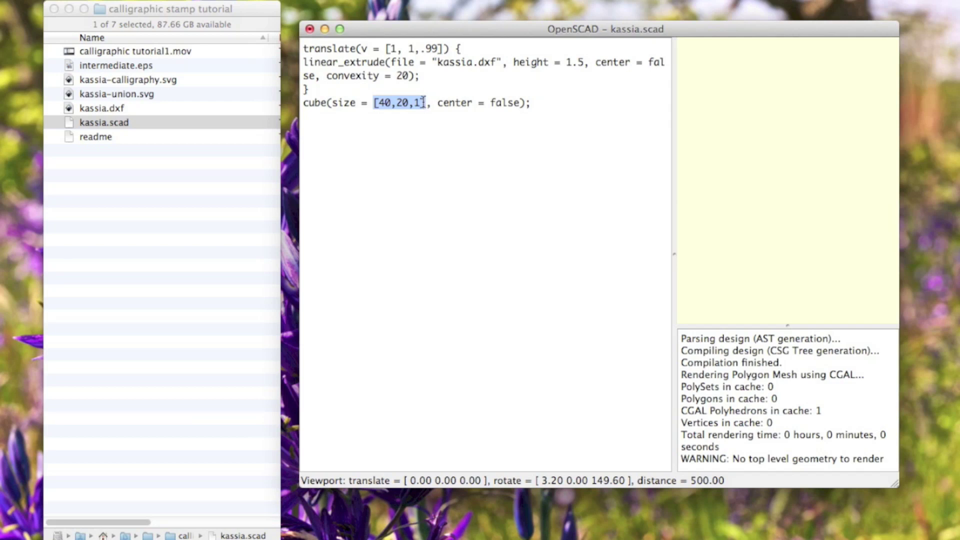
click(424, 103)
drag(450, 49, 284, 52)
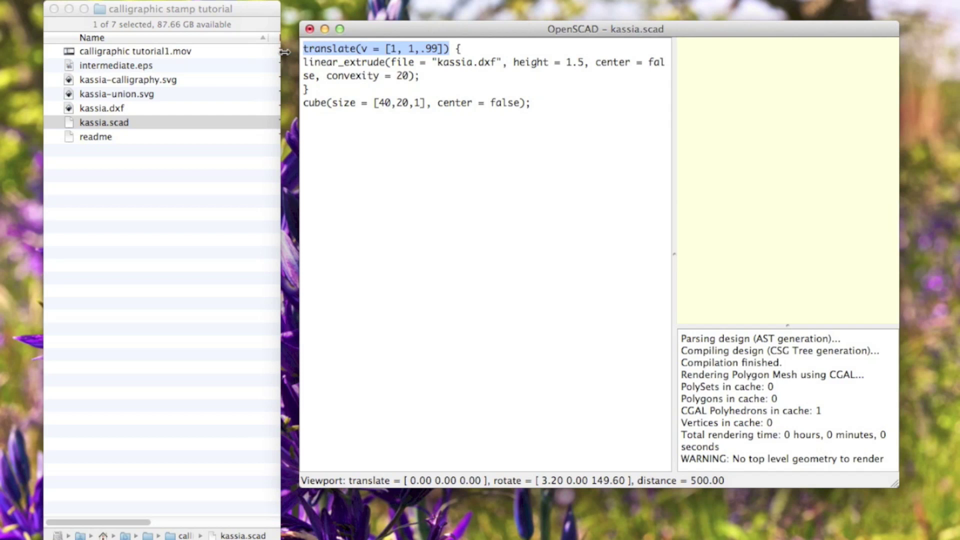
drag(468, 48, 307, 51)
click(335, 75)
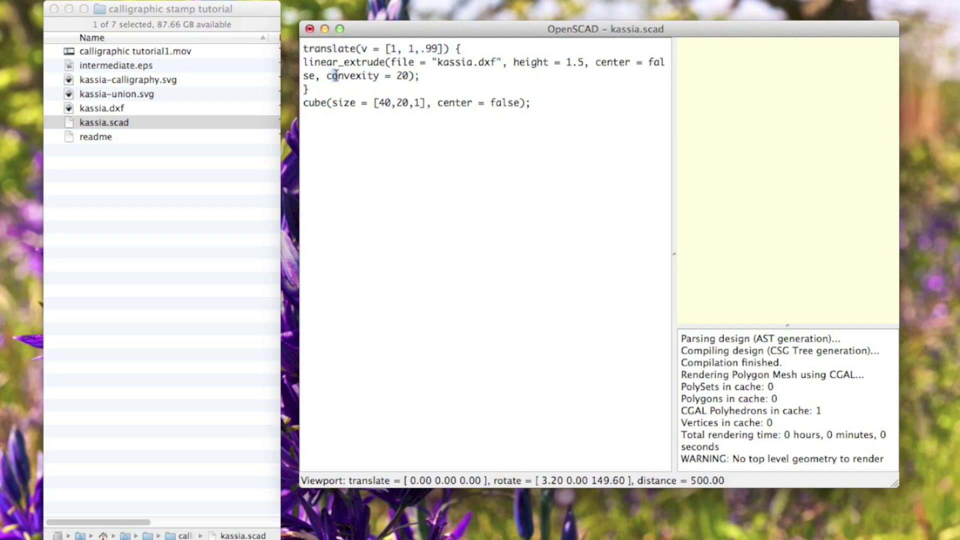
drag(463, 50, 450, 51)
double_click(410, 49)
double_click(433, 49)
Reload and compile kassia.scad, viewing the stamp from above.
click(195, 0)
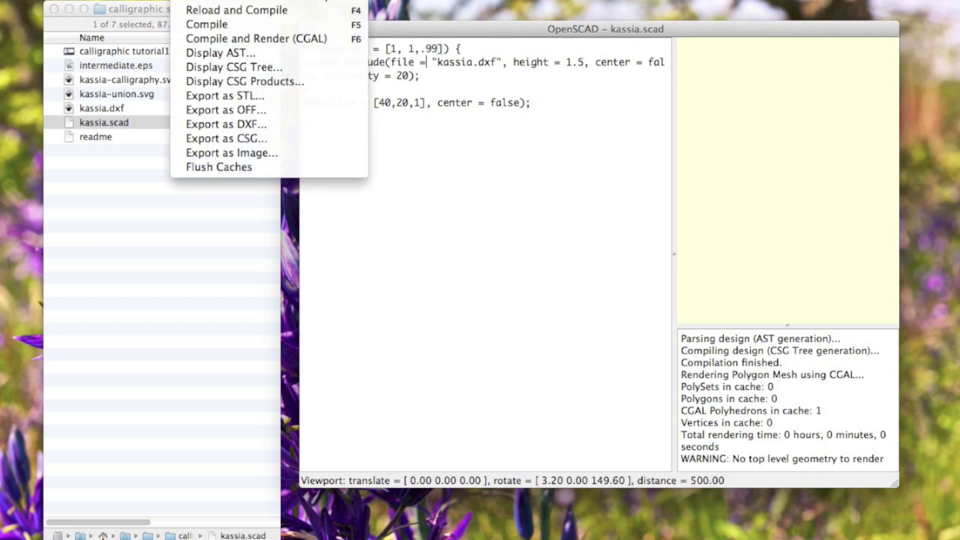
click(205, 10)
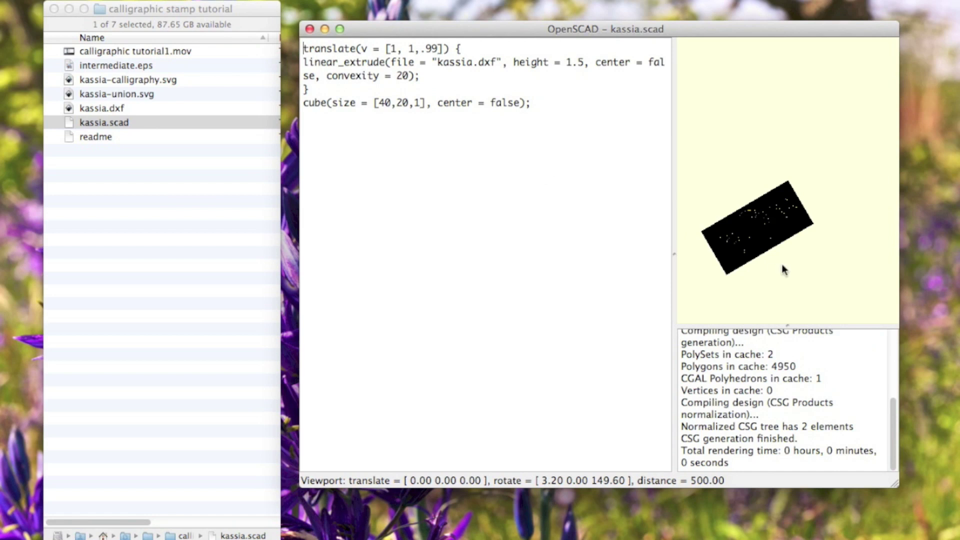
drag(783, 266, 752, 153)
scroll(737, 185, up, 3)
scroll(736, 184, up, 3)
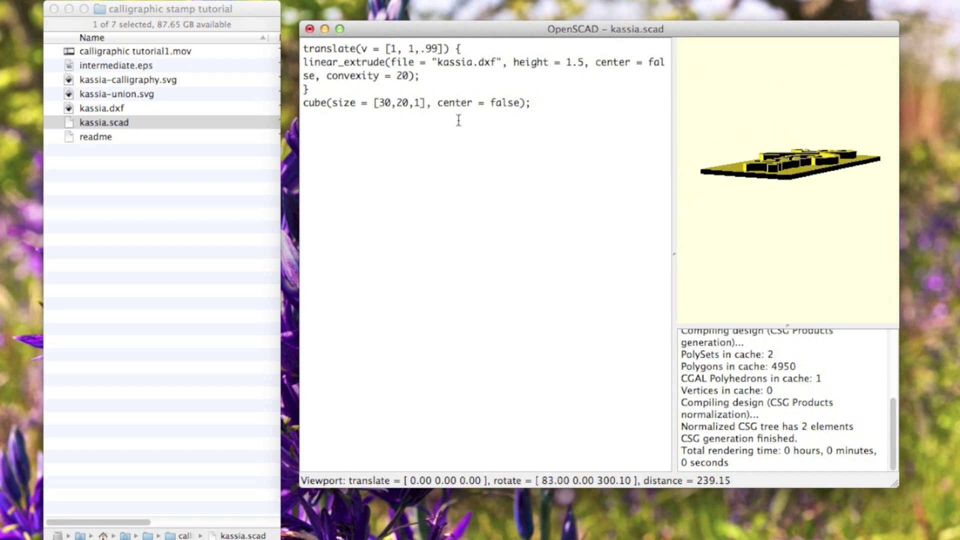
Save the design and recompile the stamp preview.
key(super+s)
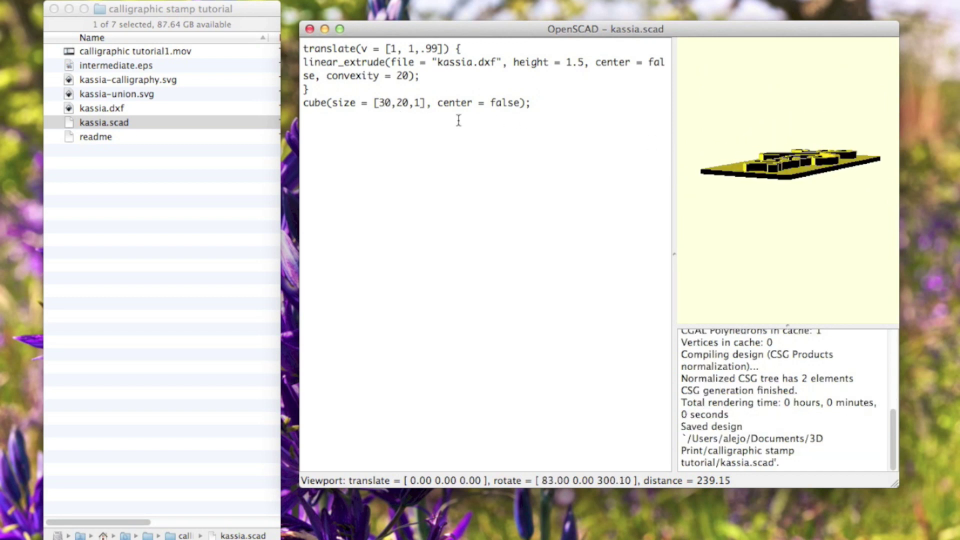
click(200, 1)
click(208, 23)
drag(780, 165, 646, 153)
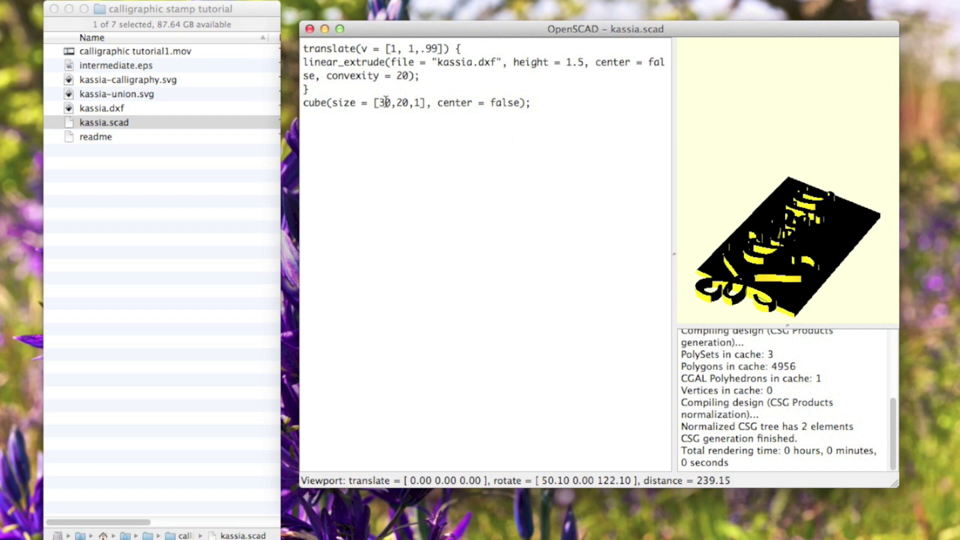
Change the cube width from 30 to 40 and refresh the preview.
key(BackSpace)
text(4)
key(F5)
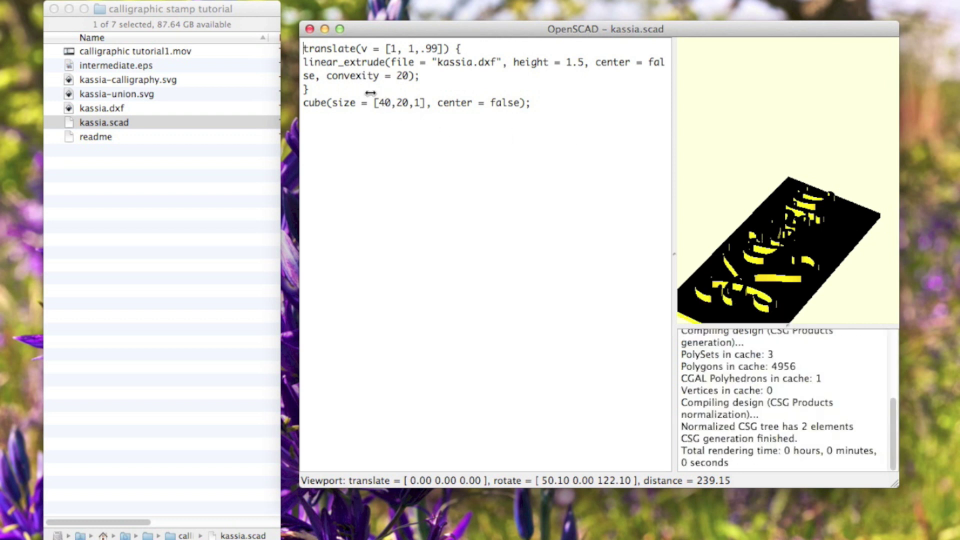
Comment out the cube line with // and preview only the lettering.
drag(791, 284, 753, 150)
scroll(755, 146, up, 5)
scroll(754, 145, up, 3)
drag(755, 98, 852, 100)
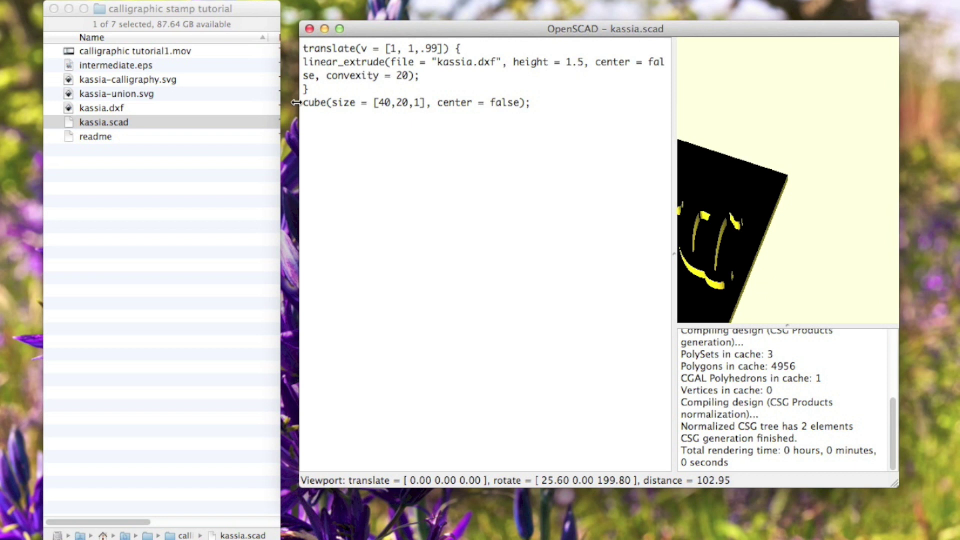
text(//)
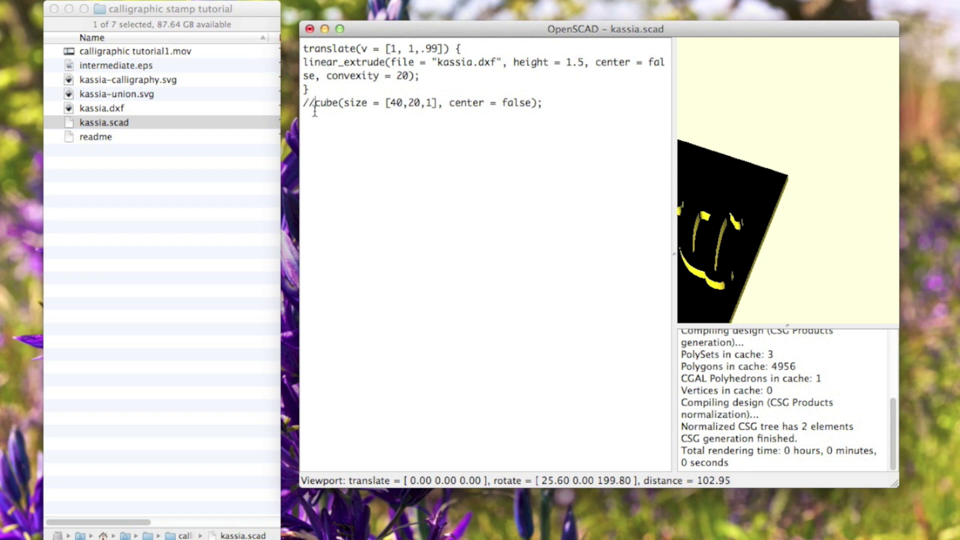
key(F5)
Run the full CGAL render of the lettered plate, yielding 2480 vertices and 2 volumes.
drag(723, 245, 725, 225)
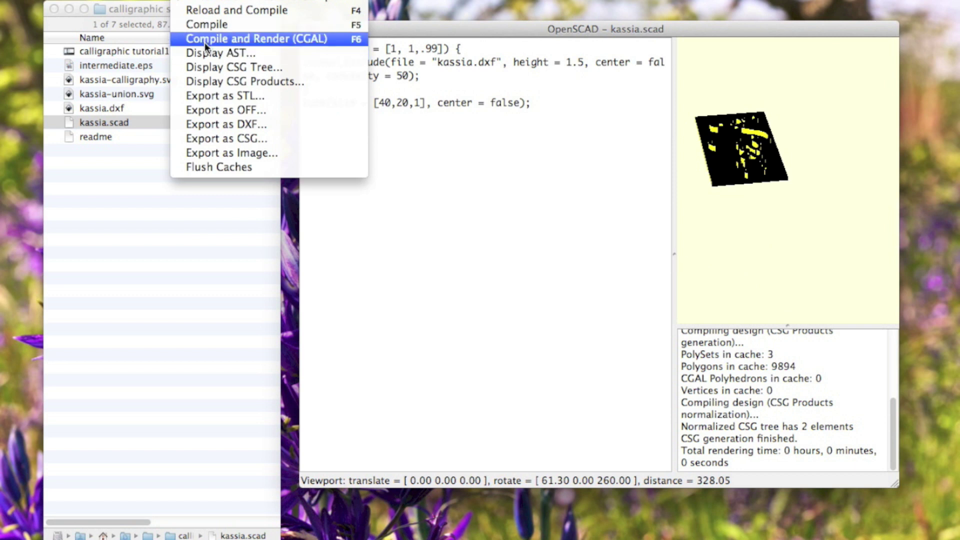
click(205, 43)
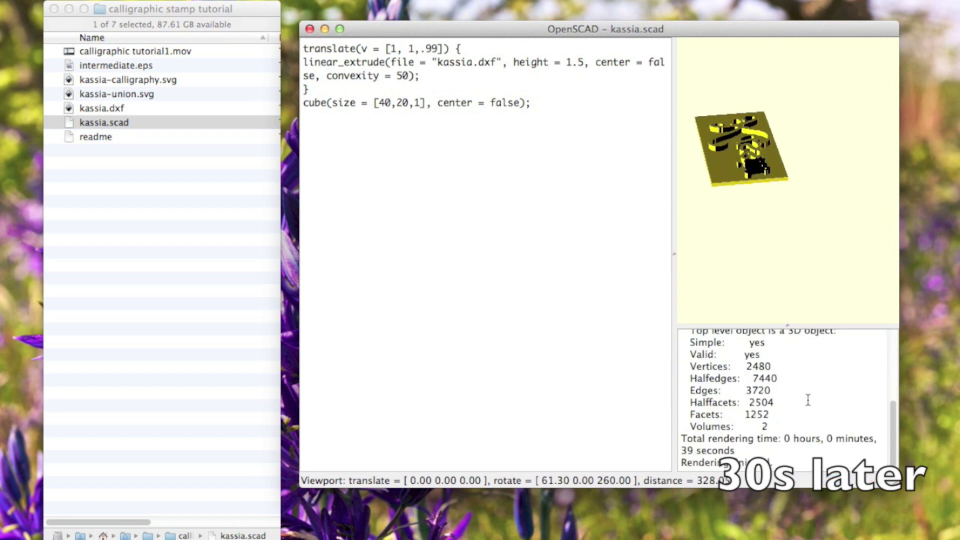
drag(751, 153, 815, 259)
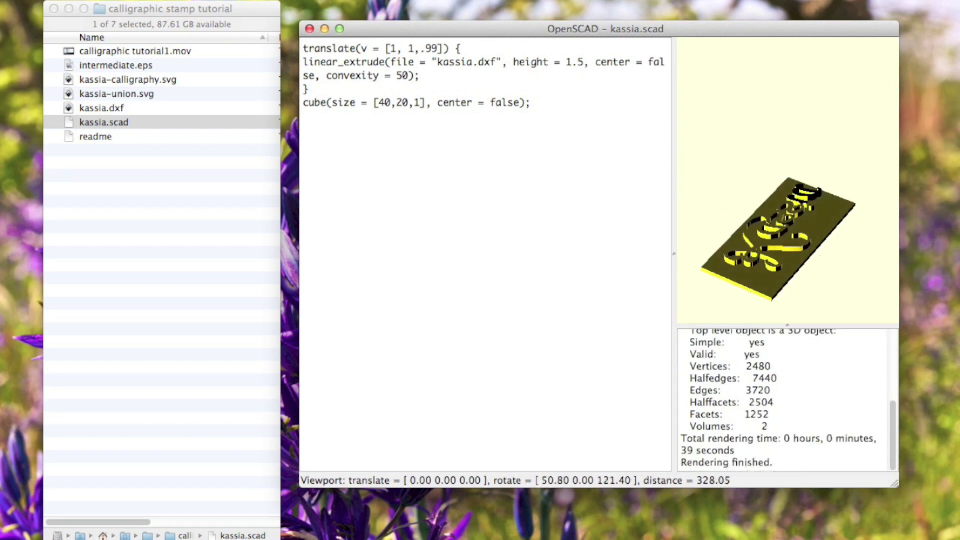
click(190, 0)
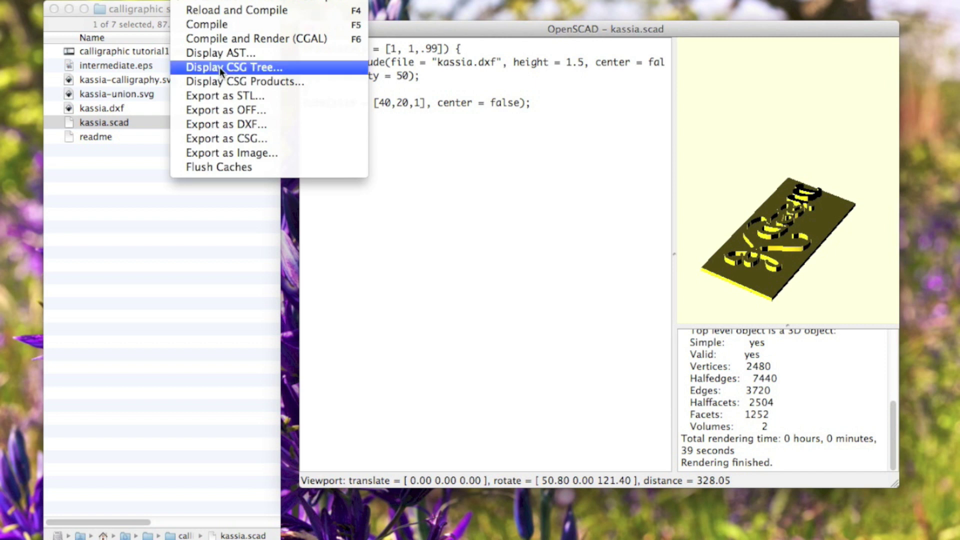
Export the stamp as kassia.stl and select the file in the project folder.
click(236, 99)
drag(422, 37, 401, 42)
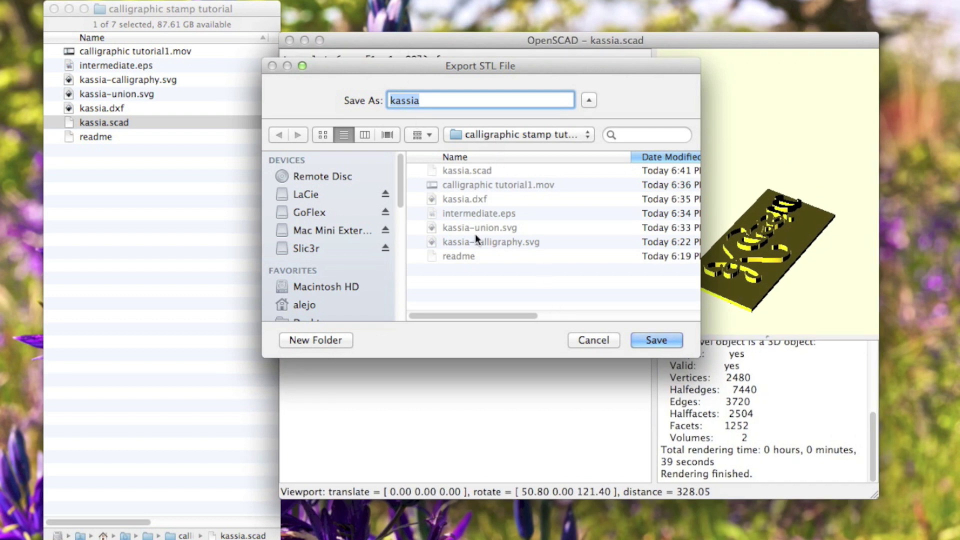
click(677, 341)
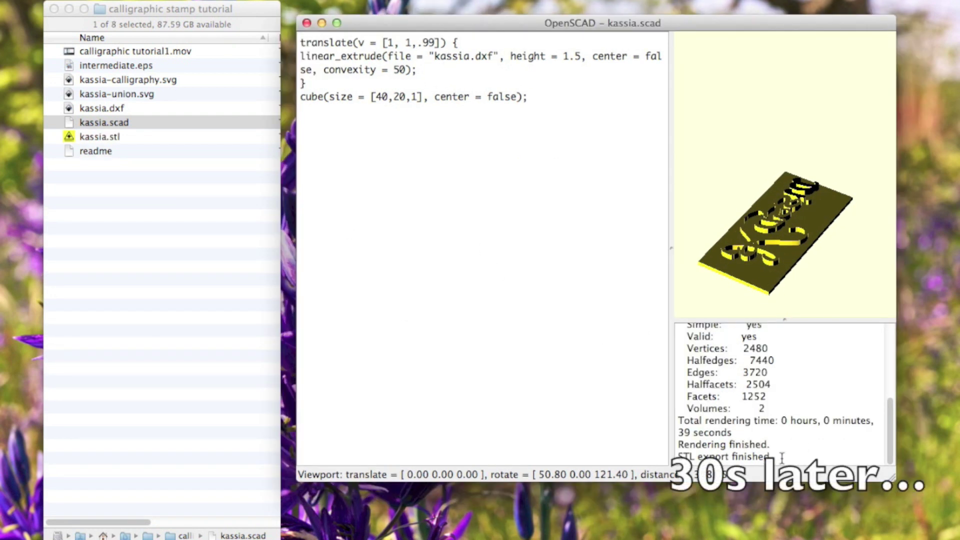
drag(781, 458, 690, 445)
click(726, 456)
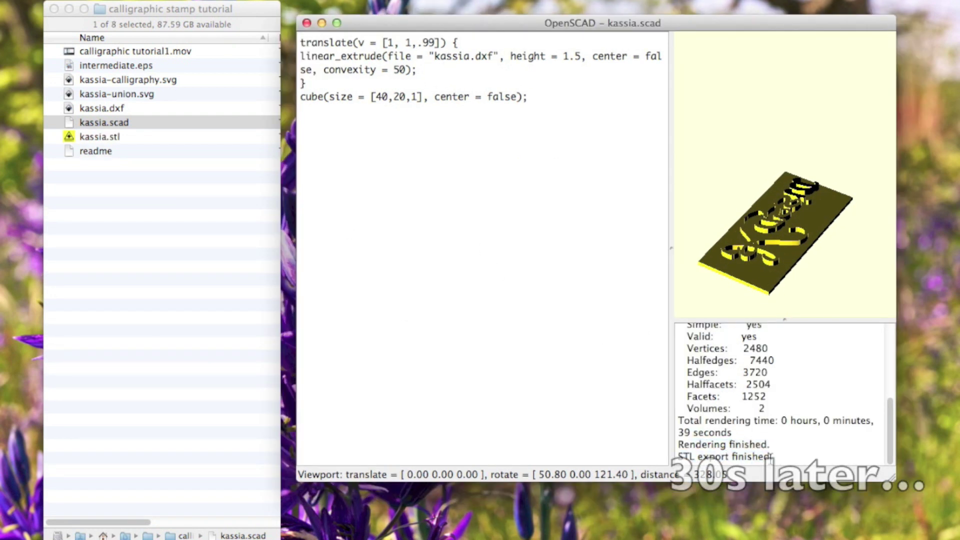
click(119, 134)
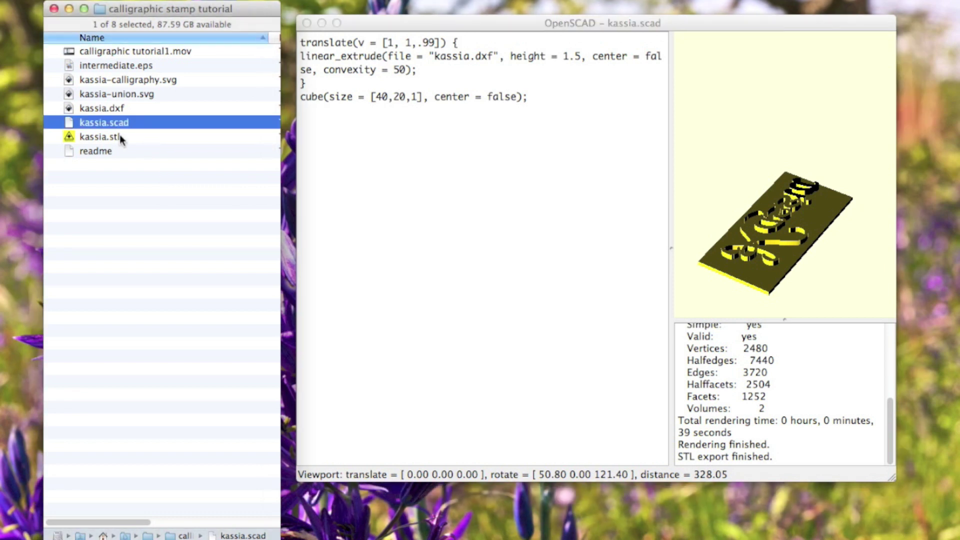
click(111, 135)
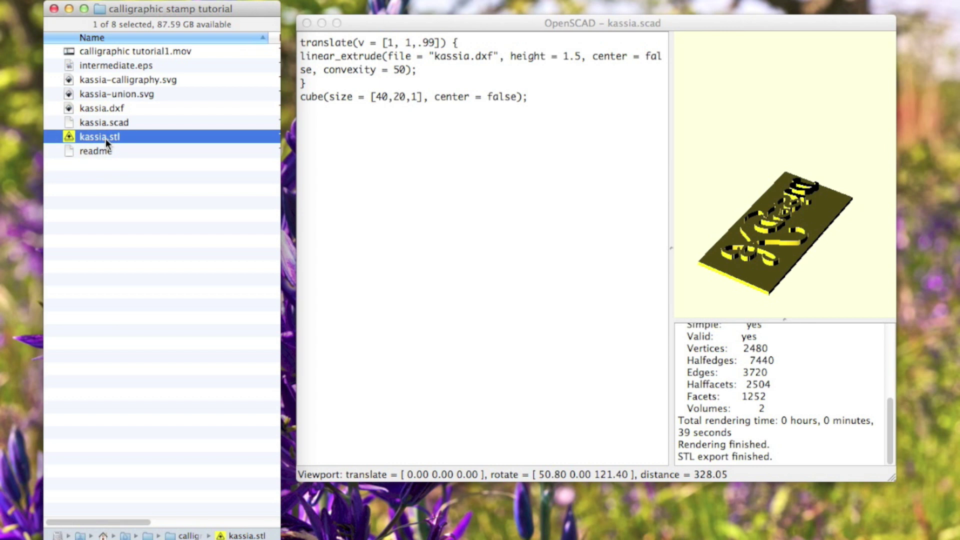
Open kassia.stl in ReplicatorG and put it on the build platform.
double_click(106, 138)
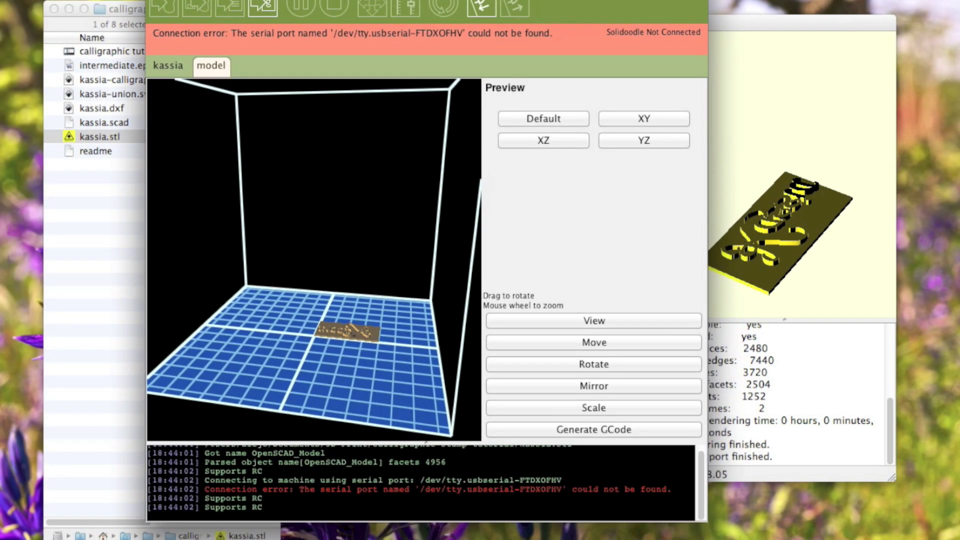
drag(357, 0, 348, 1)
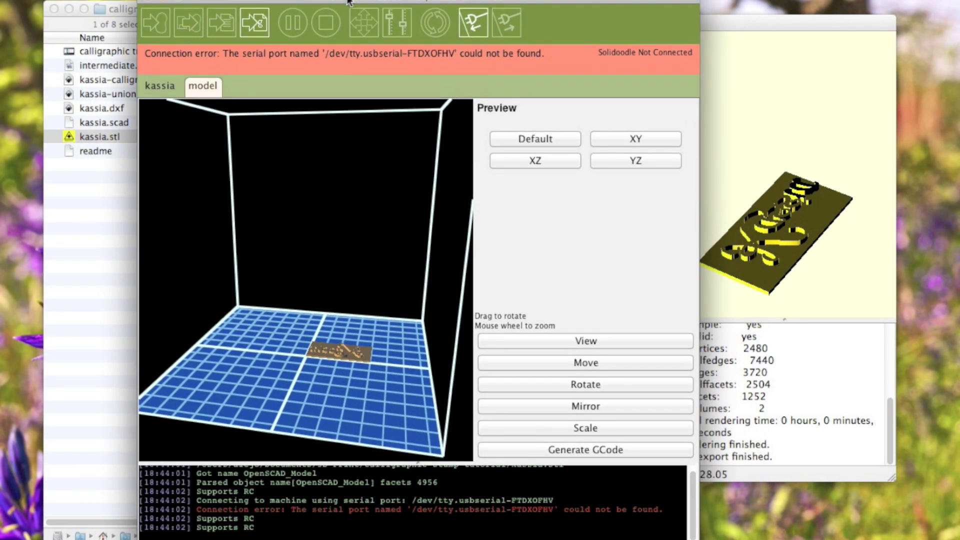
drag(349, 363, 354, 370)
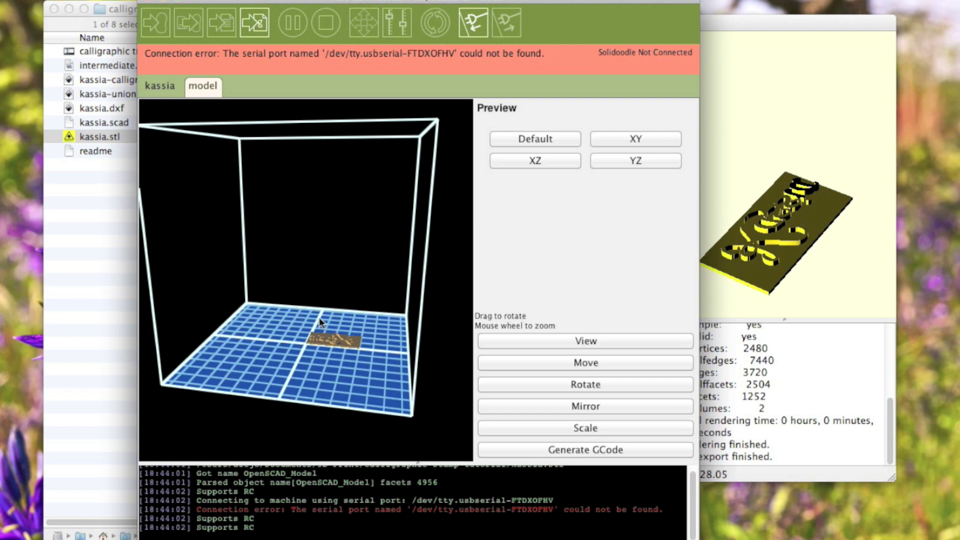
drag(398, 352, 340, 359)
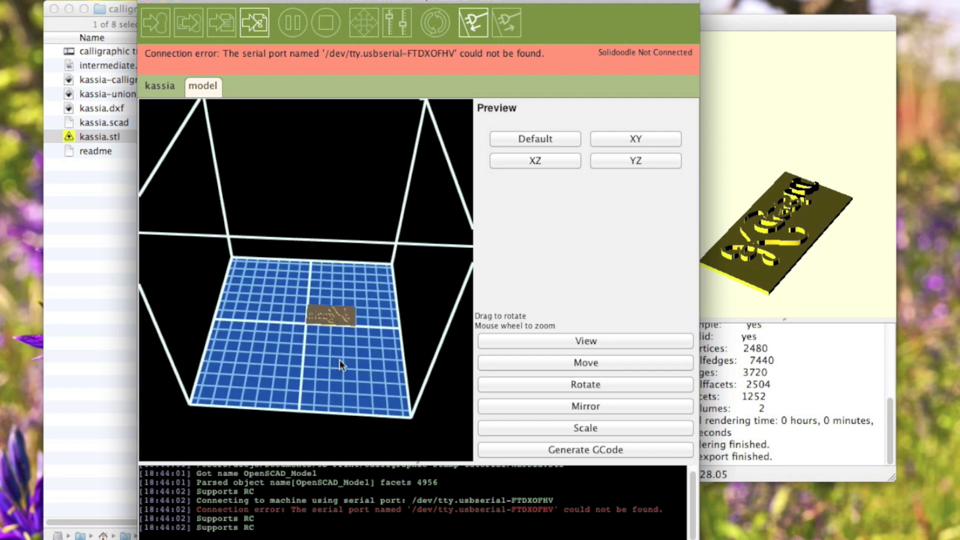
click(589, 371)
click(574, 170)
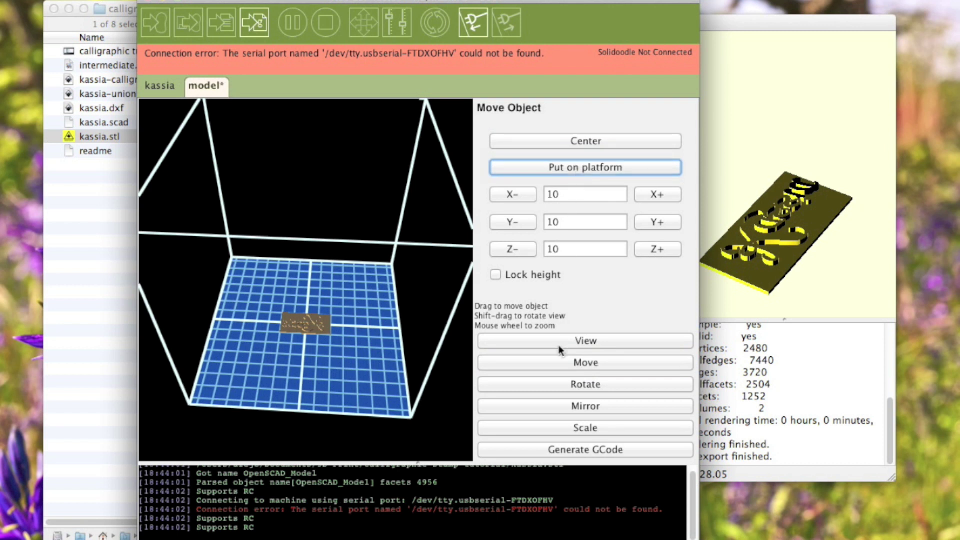
Scale the model by 1.77, re-seat it on the platform and save kassia.stl.
click(585, 427)
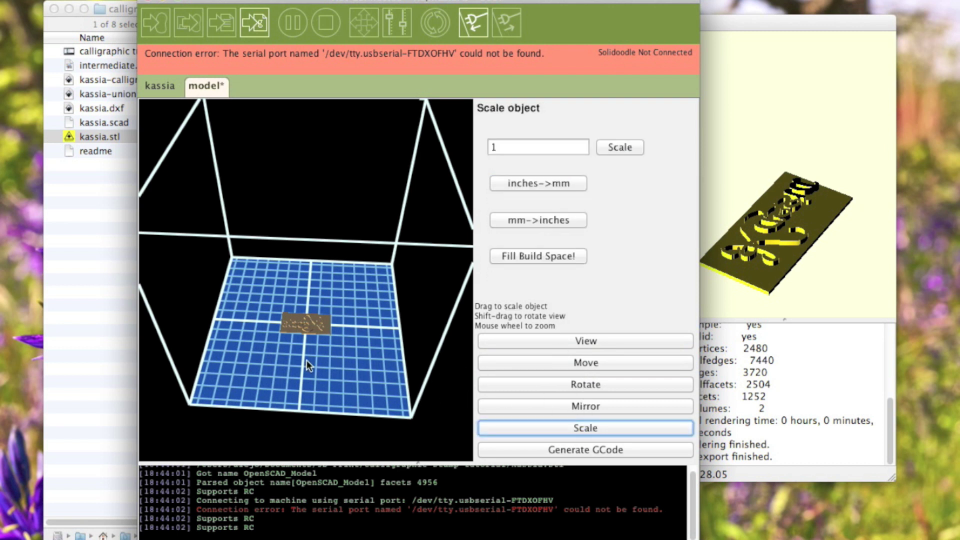
drag(307, 360, 337, 292)
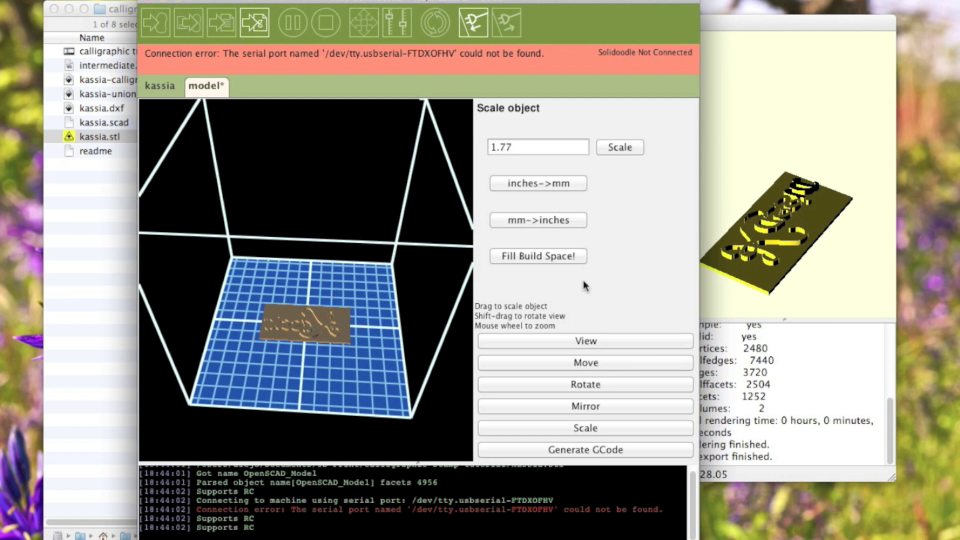
click(570, 362)
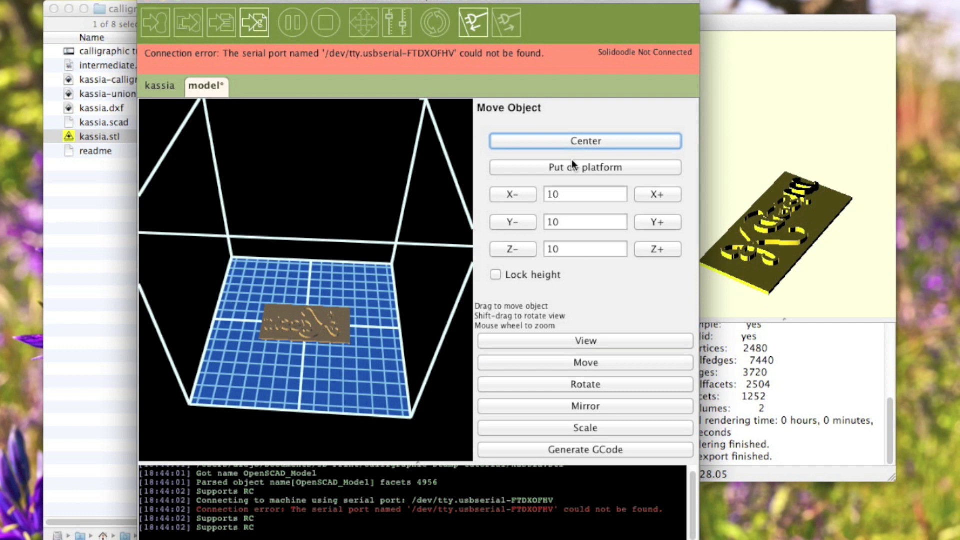
click(572, 167)
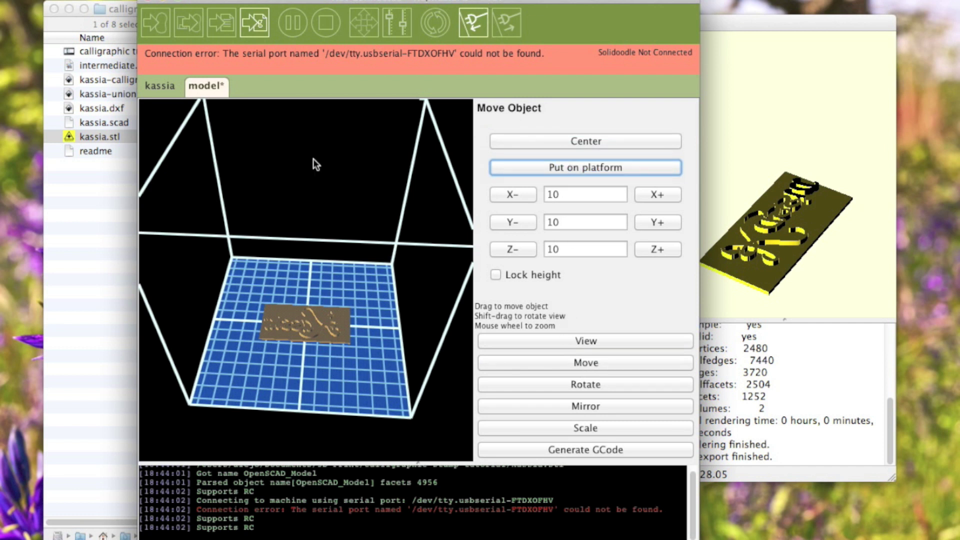
key(super+s)
Inspect the scaled model, then quit ReplicatorG.
click(587, 342)
drag(241, 310, 221, 348)
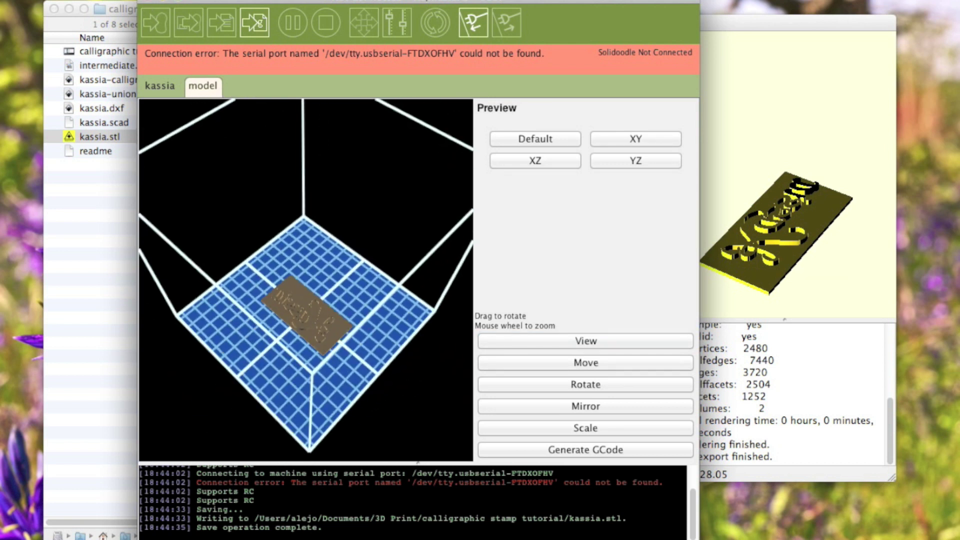
click(100, 0)
key(Escape)
click(60, 0)
click(106, 119)
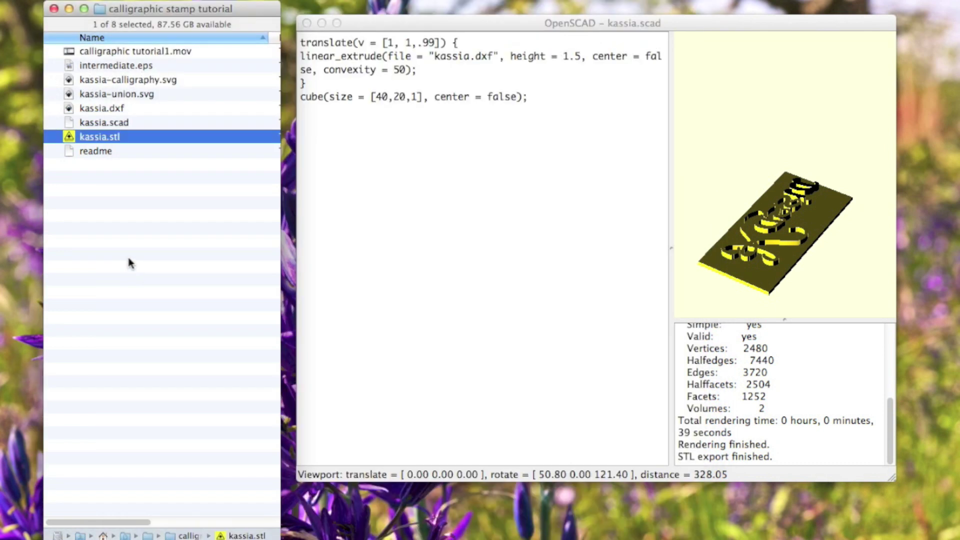
Choose kassia.stl in the file dialog and load it into Slic3r for slicing.
click(141, 224)
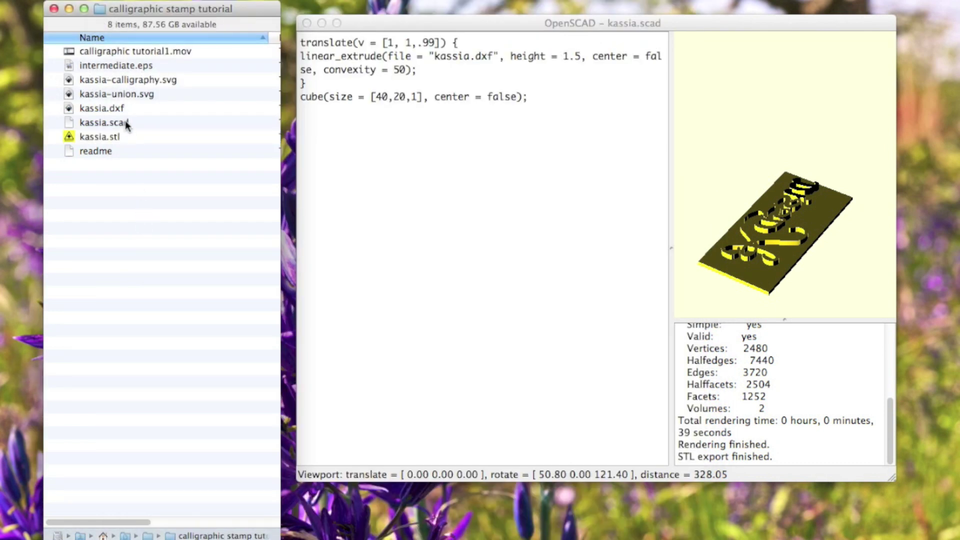
click(111, 143)
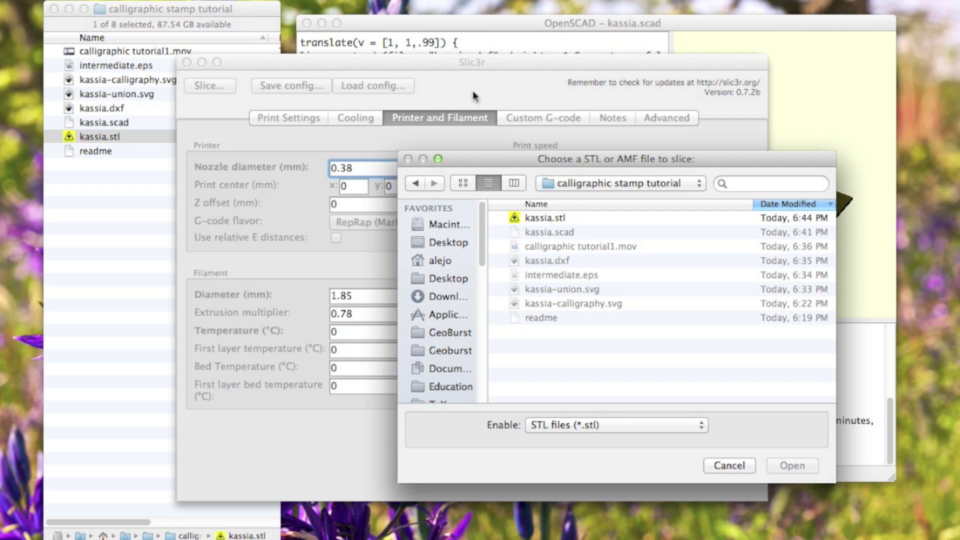
click(566, 219)
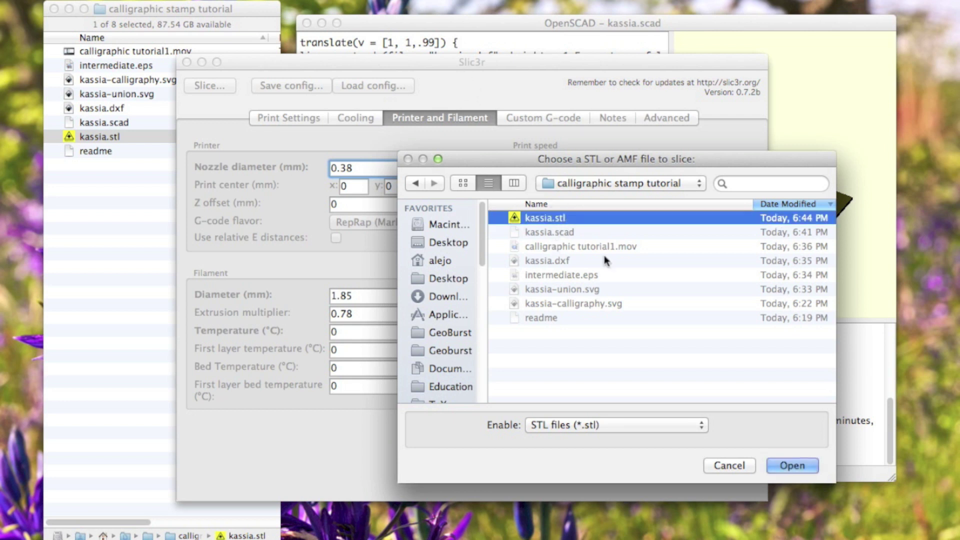
click(793, 466)
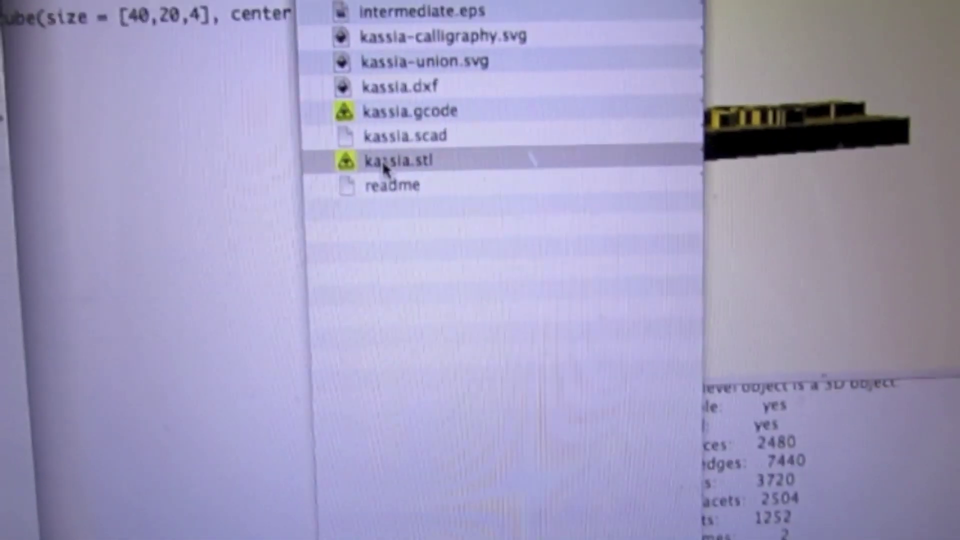
Drag kassia.stl from Finder into the Google Drive browser window.
drag(382, 160, 580, 283)
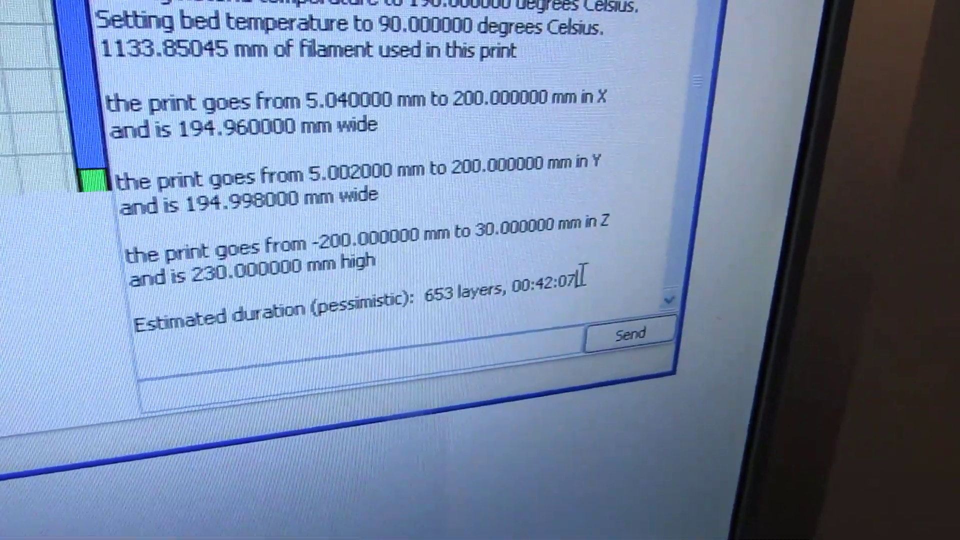
Highlight the 00:42:07 print estimate, enable Monitor Printer, and check temperatures: hotend 189.3/190 °C, bed 78.9/90 °C.
drag(574, 306, 497, 275)
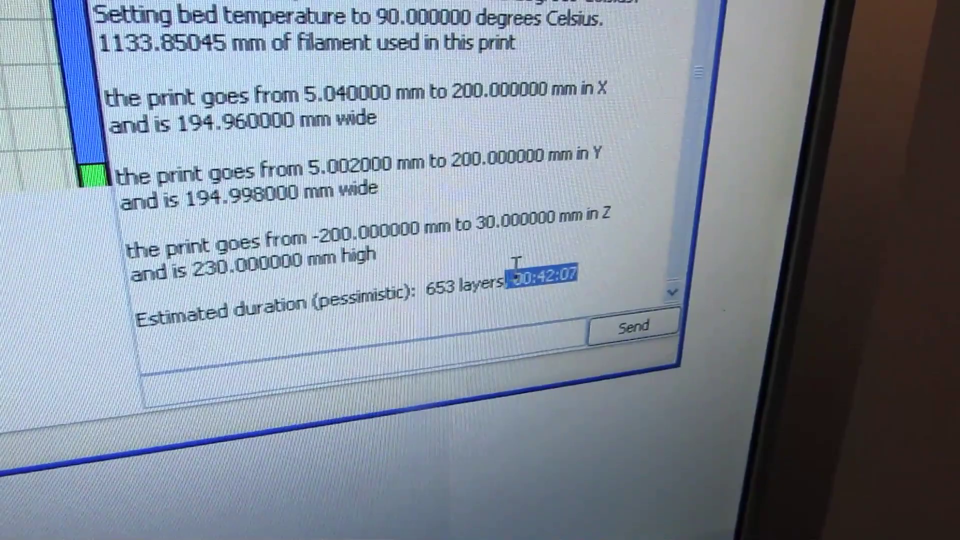
click(508, 272)
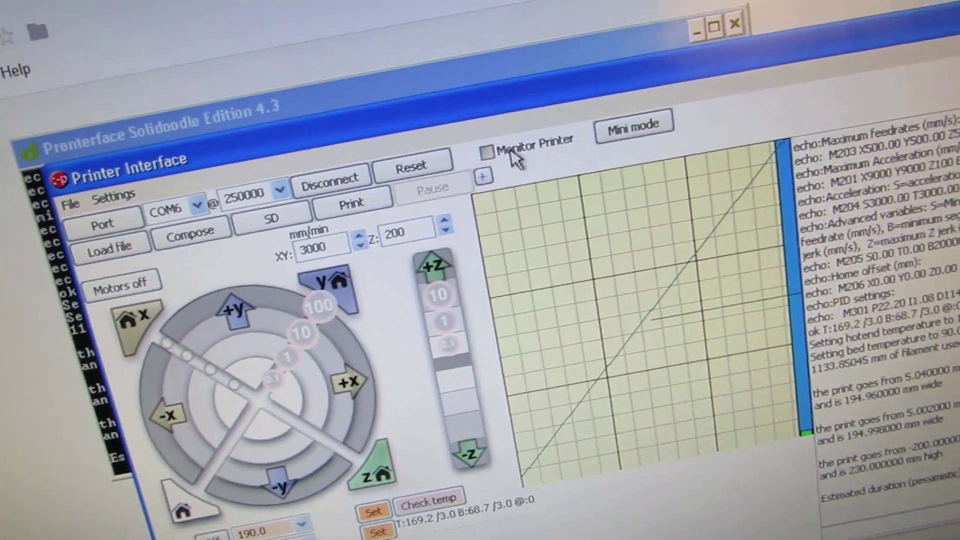
click(498, 139)
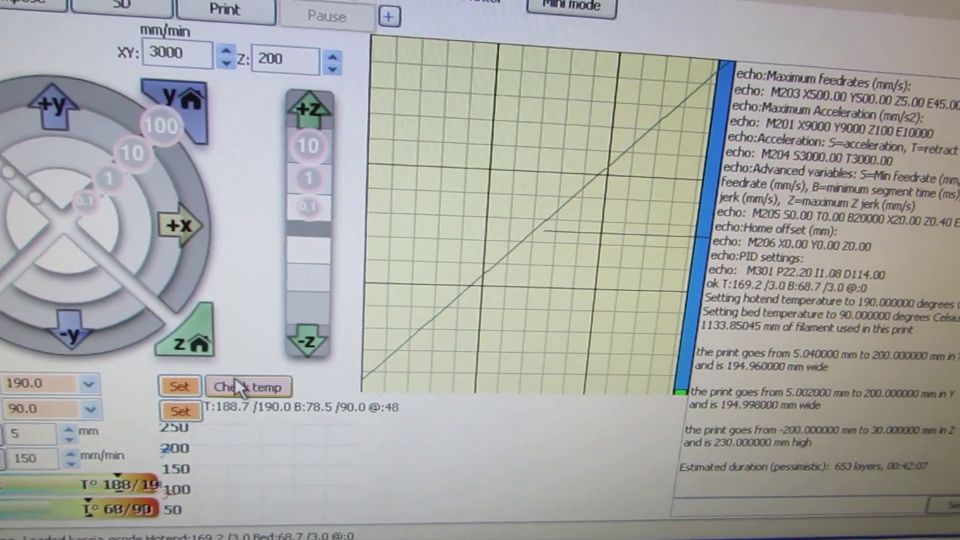
click(242, 388)
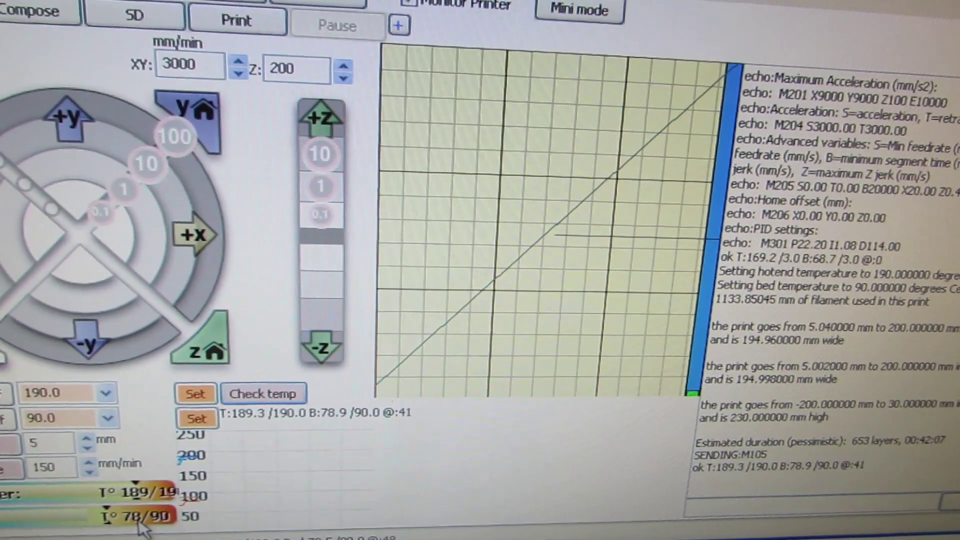